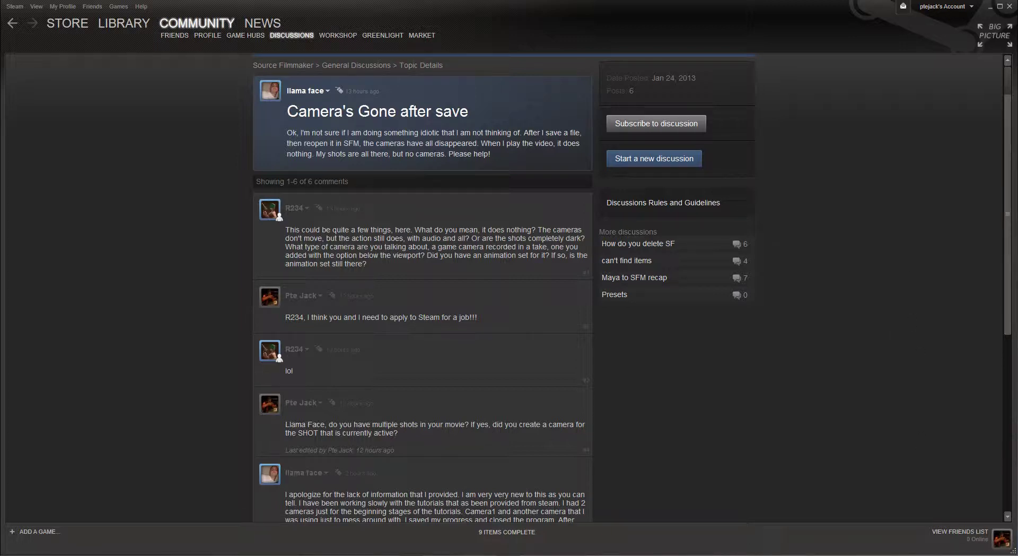
Step: Launch Source Filmmaker from the Steam tray icon and confirm the launch
left_click(922, 554)
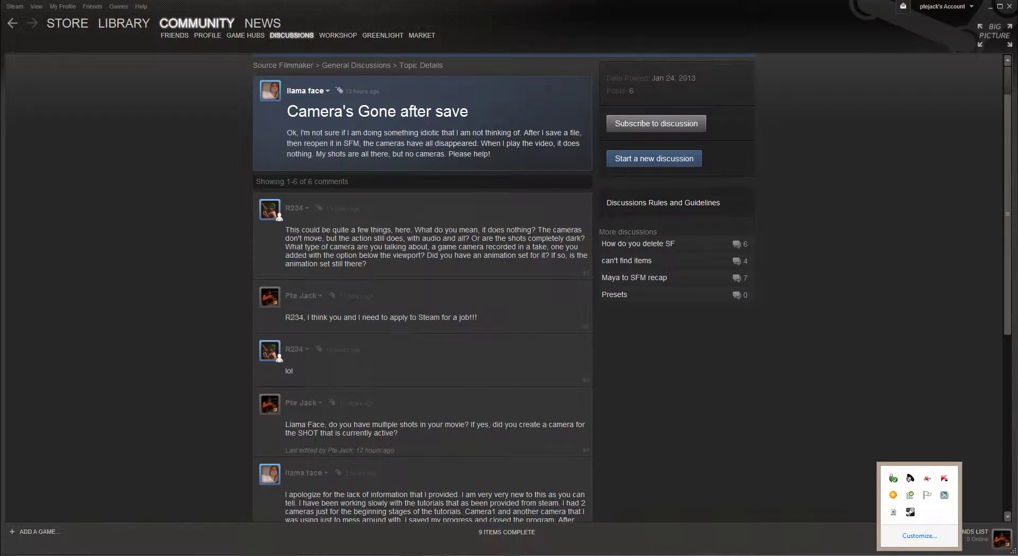
right_click(913, 514)
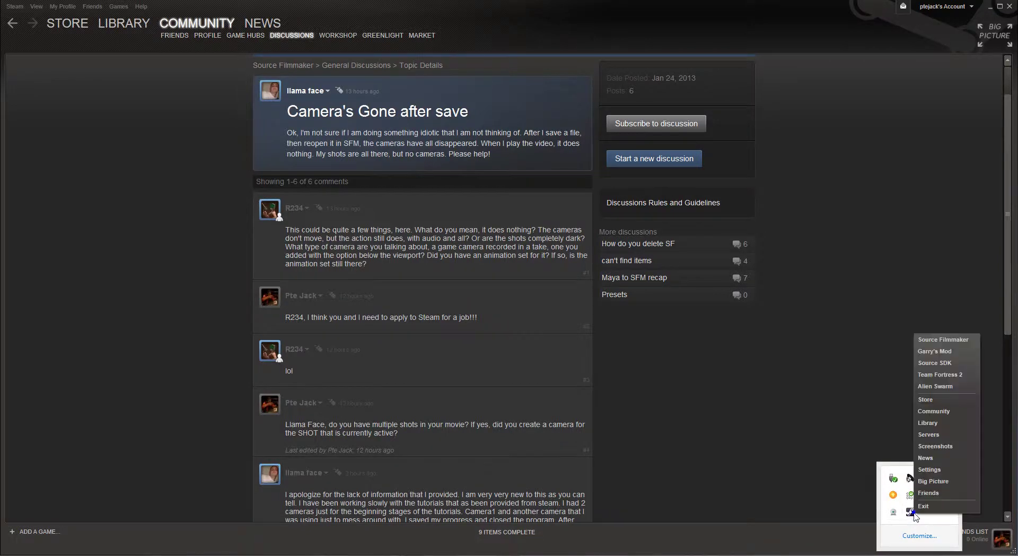
left_click(918, 343)
left_click(516, 313)
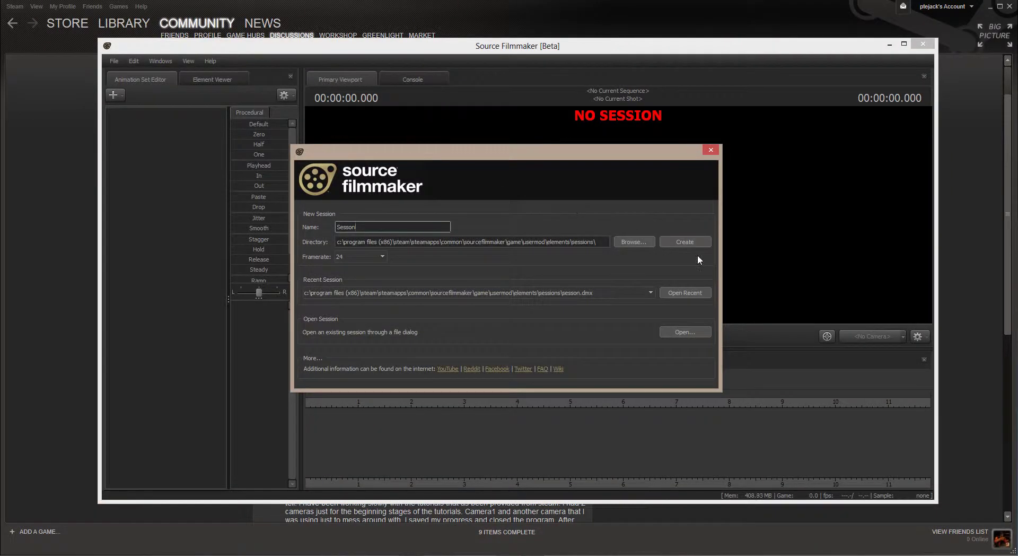
Step: Create a new one-shot session and load the arena_sawmill.bsp map into the viewport
left_click(685, 242)
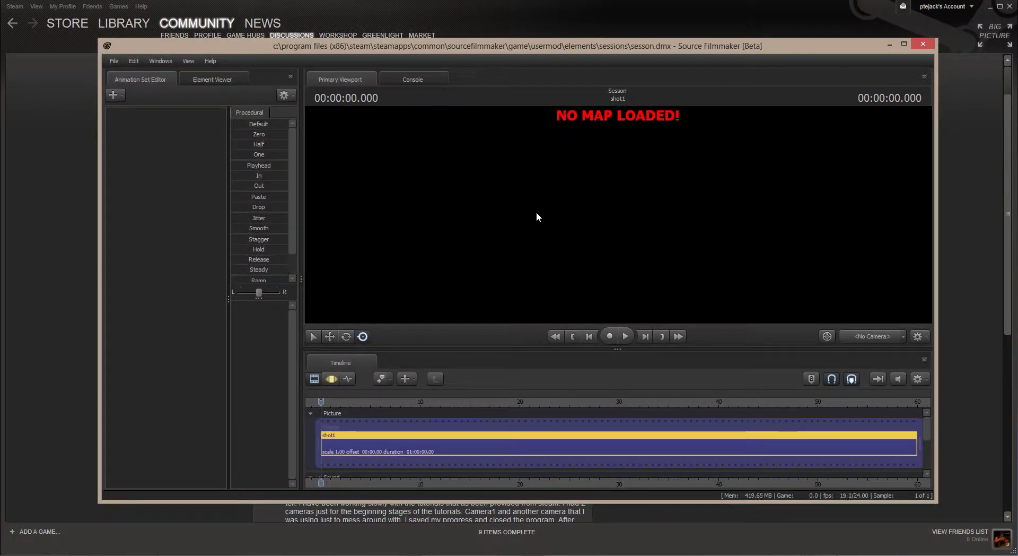
right_click(456, 205)
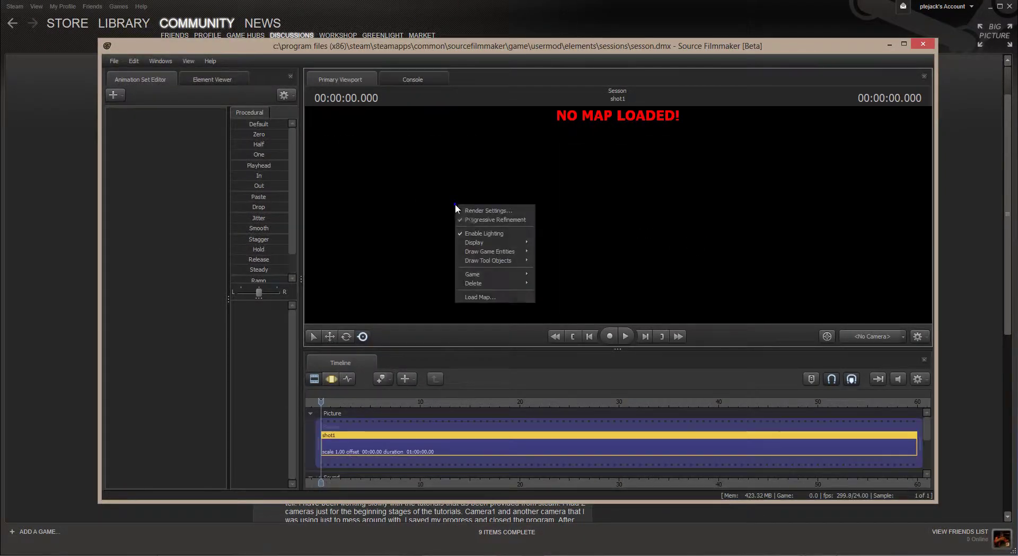
left_click(484, 295)
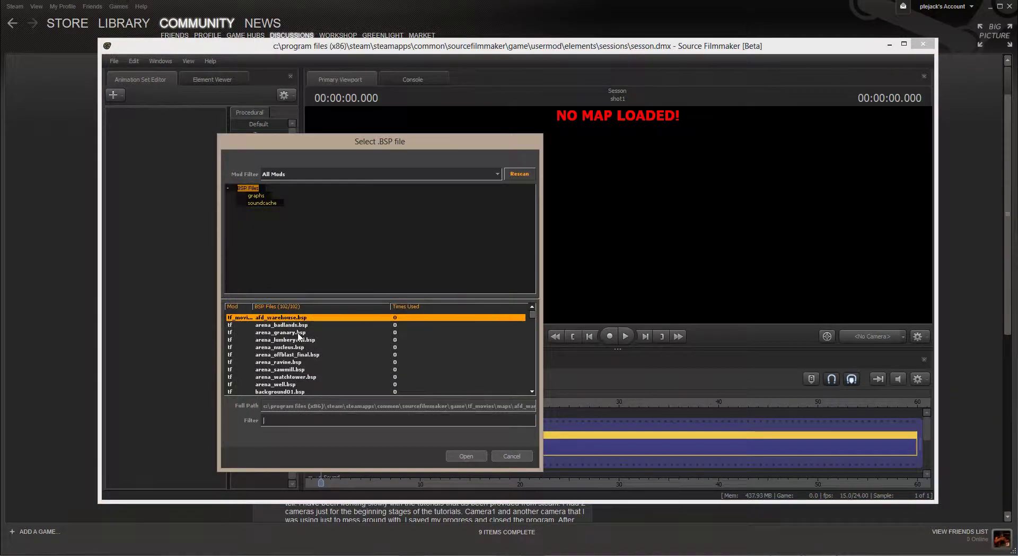
double_click(292, 371)
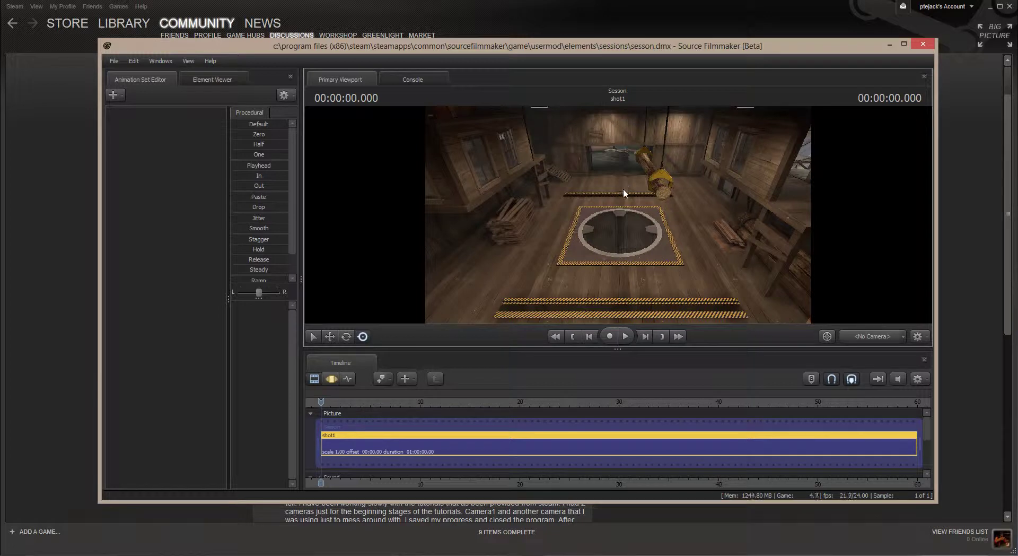
Step: Fly the work camera across the sawmill yard to frame the lumber stack by the red shed
mouse_move(629, 224)
left_mouse_down()
mouse_move(563, 265)
mouse_move(514, 234)
left_mouse_up()
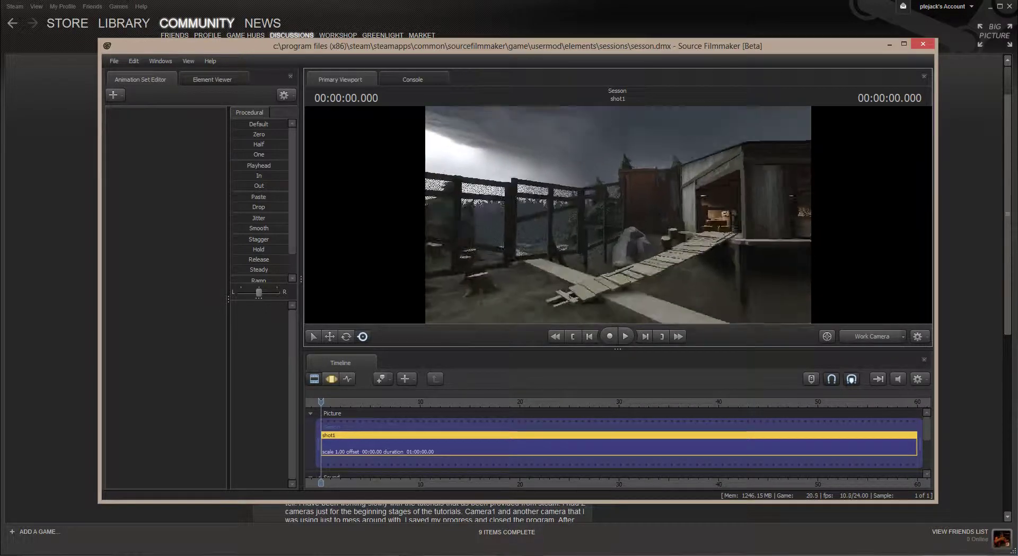
left_click_drag(515, 233, 793, 275)
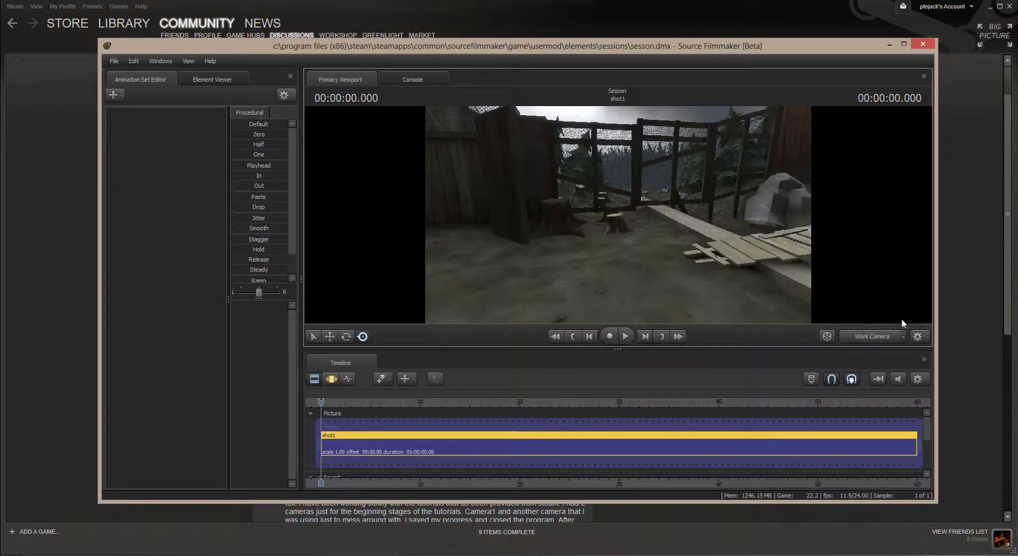
left_click(904, 336)
mouse_move(878, 374)
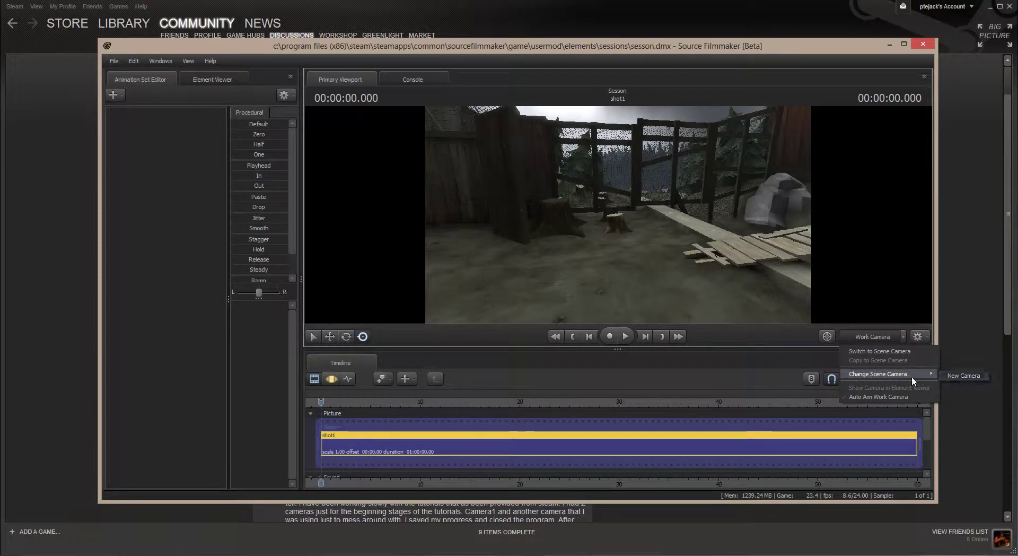
left_click(634, 222)
mouse_move(633, 212)
left_mouse_down()
mouse_move(677, 208)
mouse_move(641, 186)
left_mouse_up()
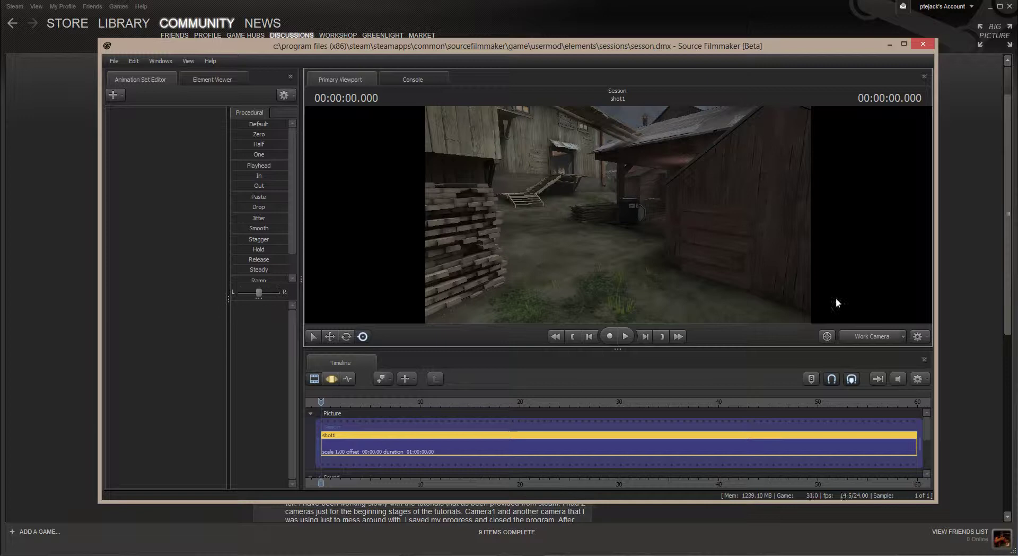
left_click(902, 338)
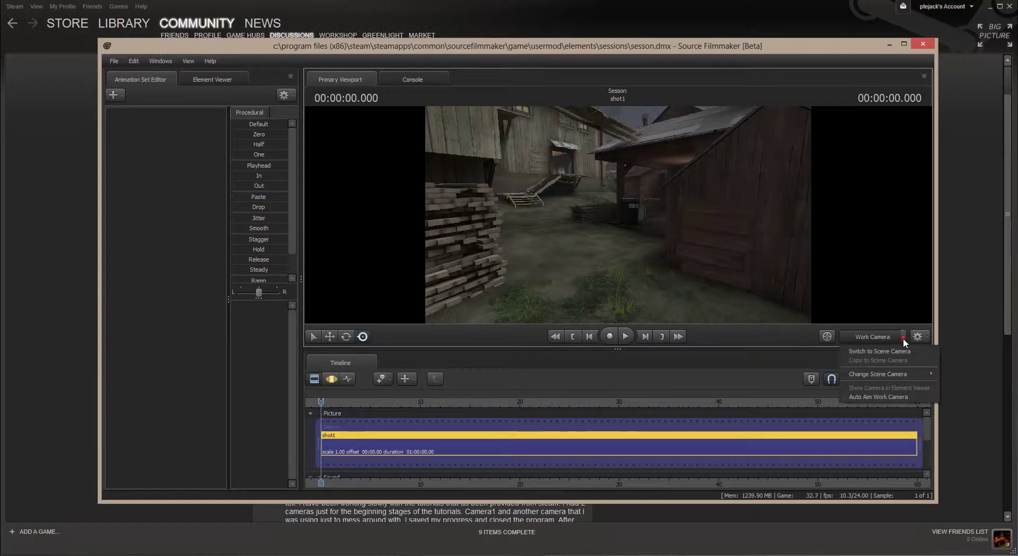
left_click(903, 338)
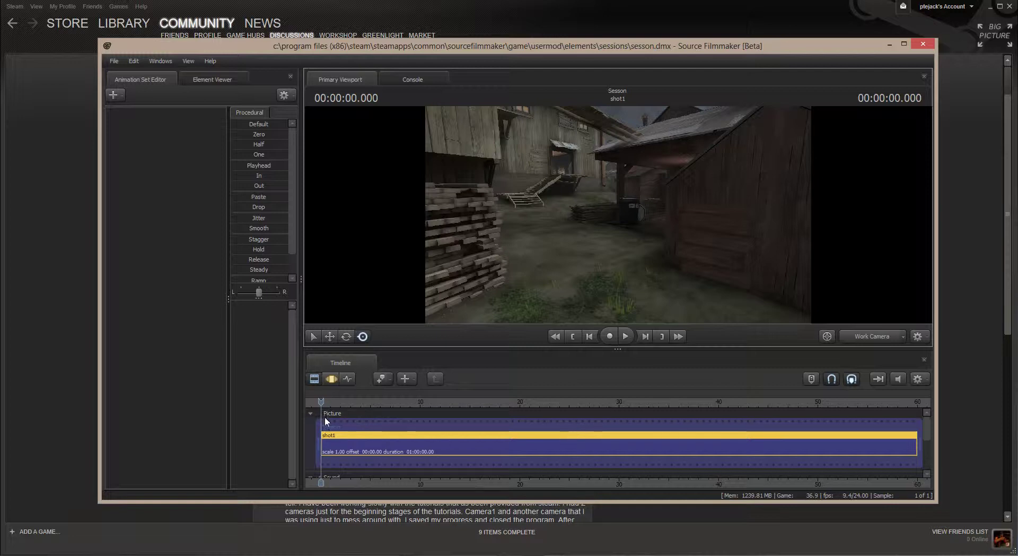
Step: Split the shot at about 10 s and 30 s to create shot1, shot2 and shot3
left_click_drag(321, 404, 421, 402)
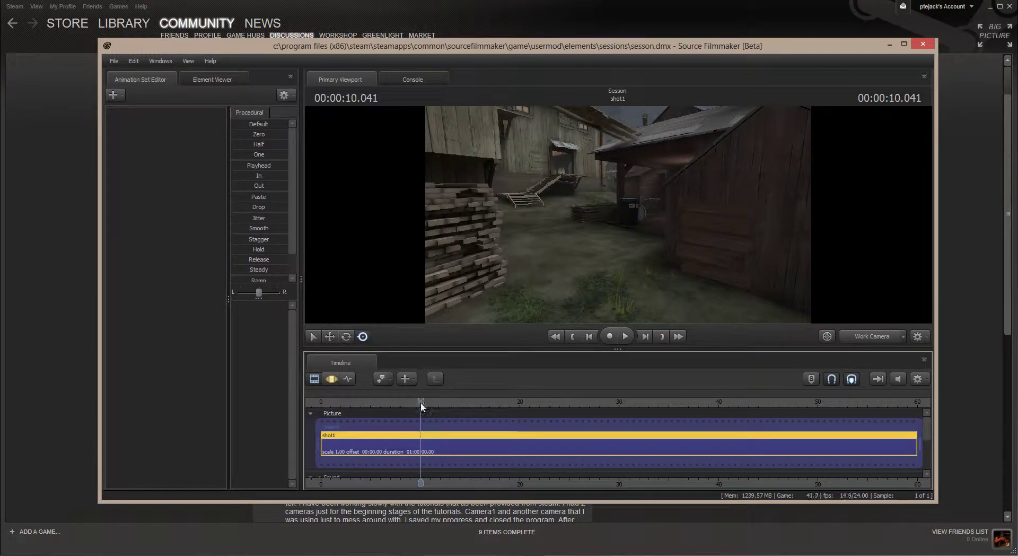
key("ctrl+r")
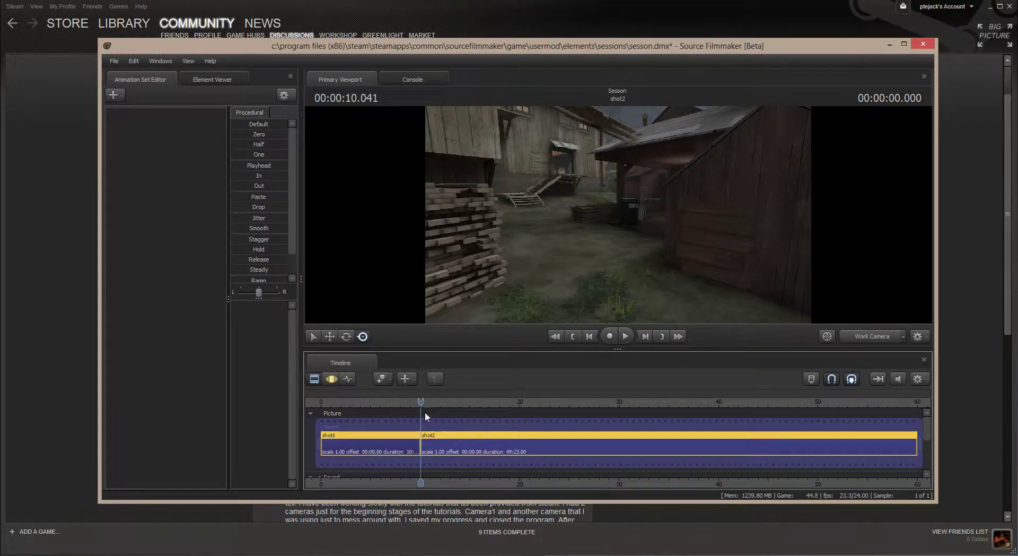
mouse_move(419, 402)
left_mouse_down()
mouse_move(556, 402)
mouse_move(619, 417)
left_mouse_up()
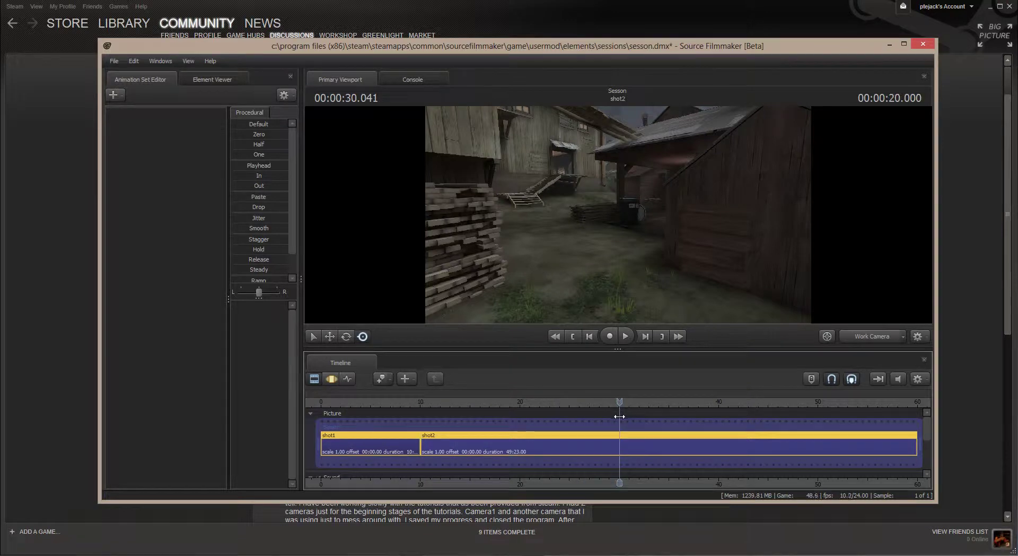
key("ctrl+k")
Step: Check the scene camera options for shot3, shot2 and shot1 in turn
left_click(693, 445)
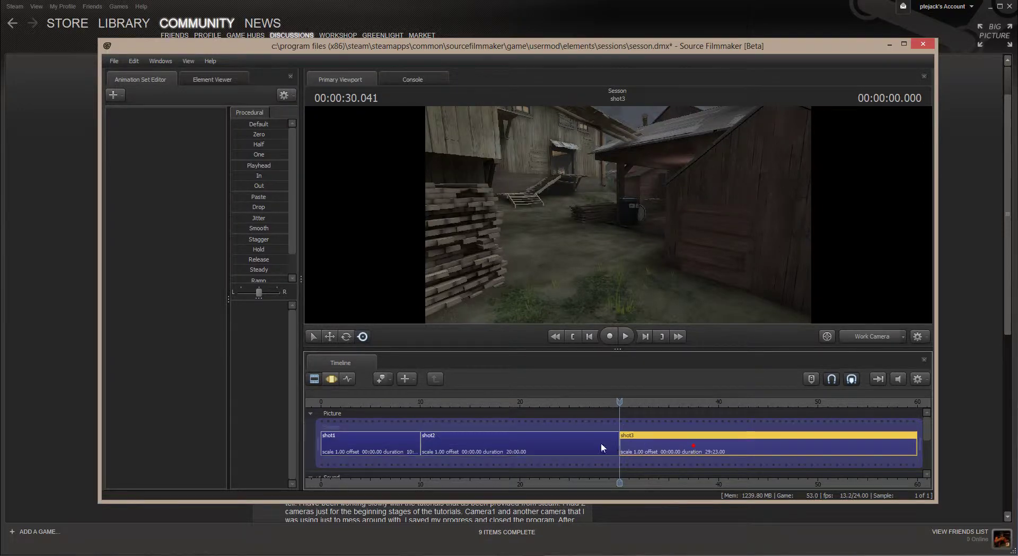
left_click(903, 337)
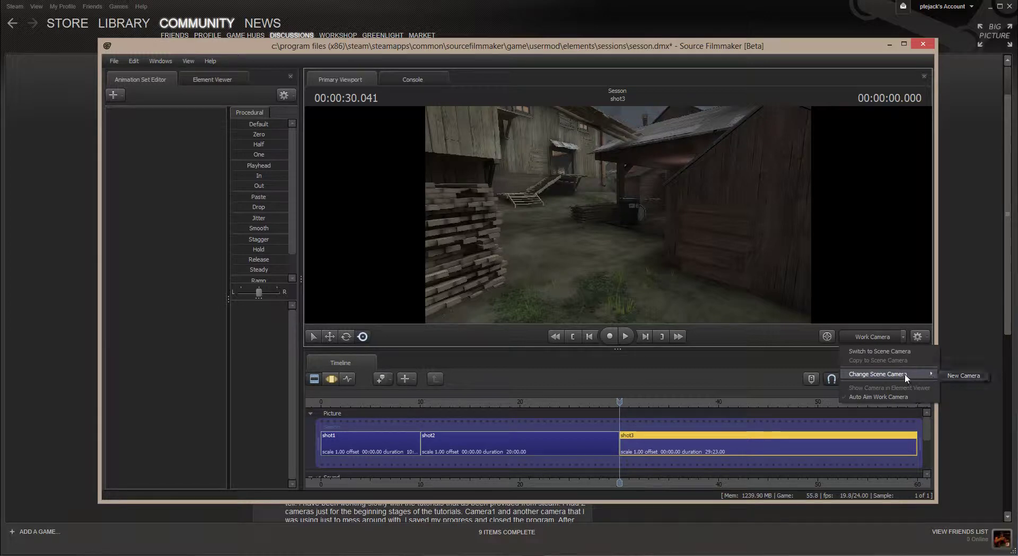
left_click(530, 449)
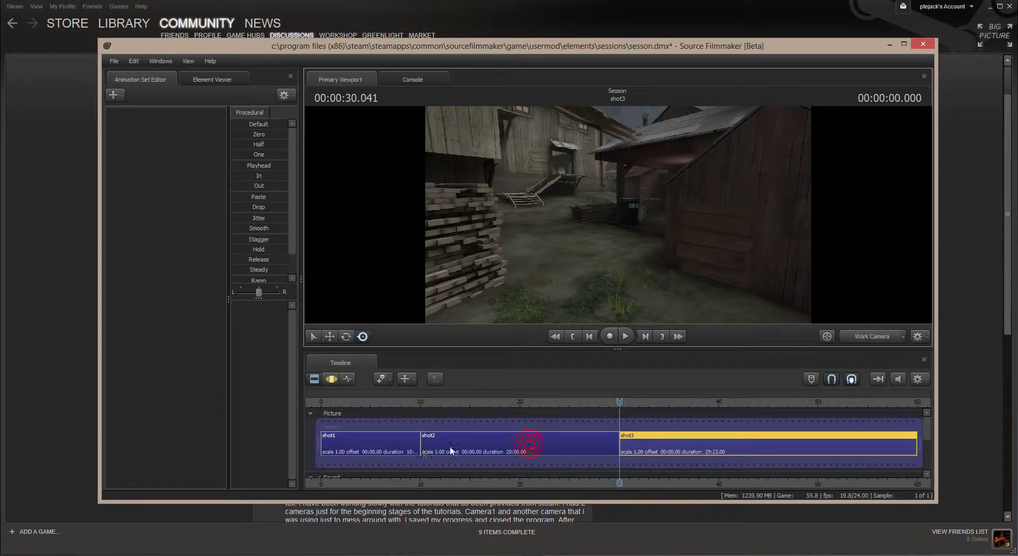
left_click(904, 336)
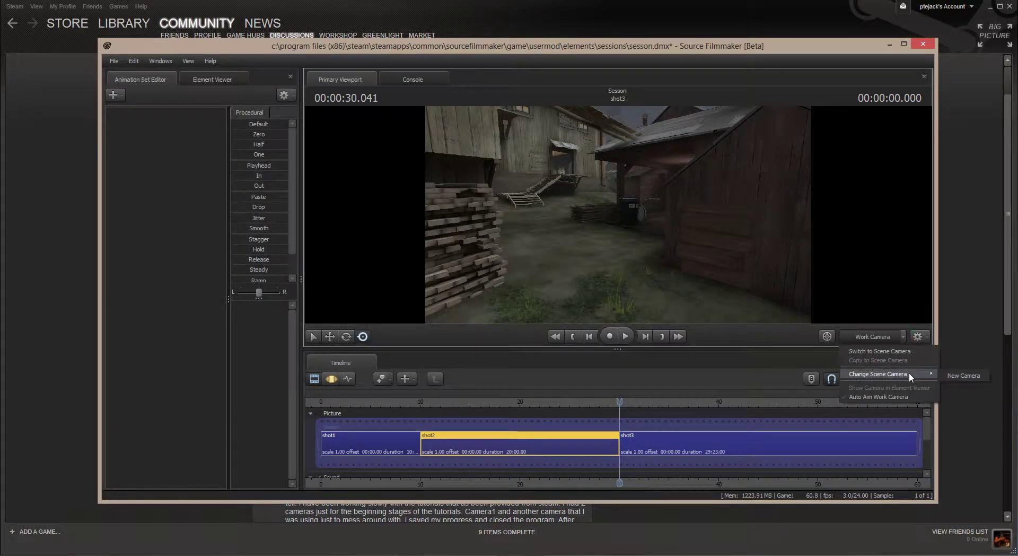
left_click(365, 443)
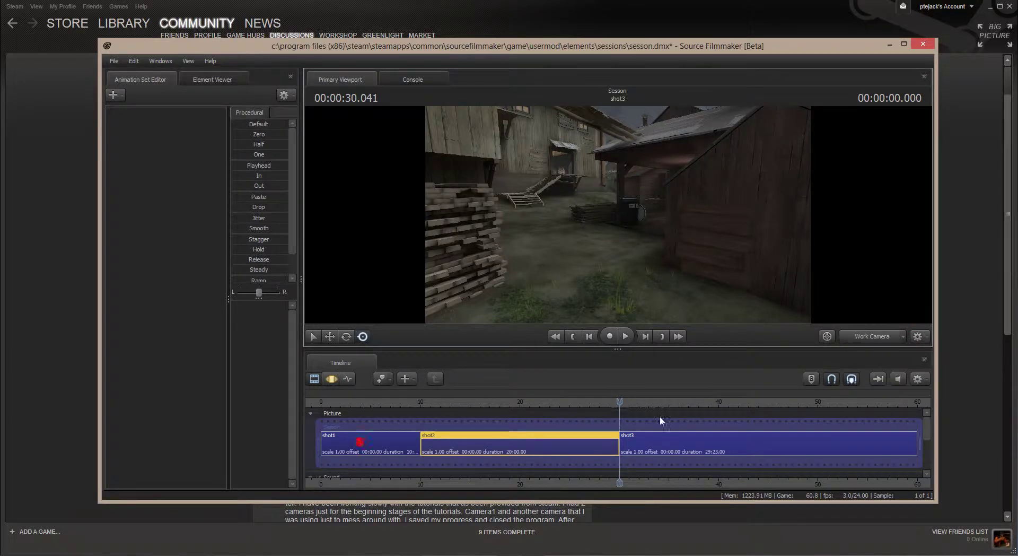
left_click(360, 442)
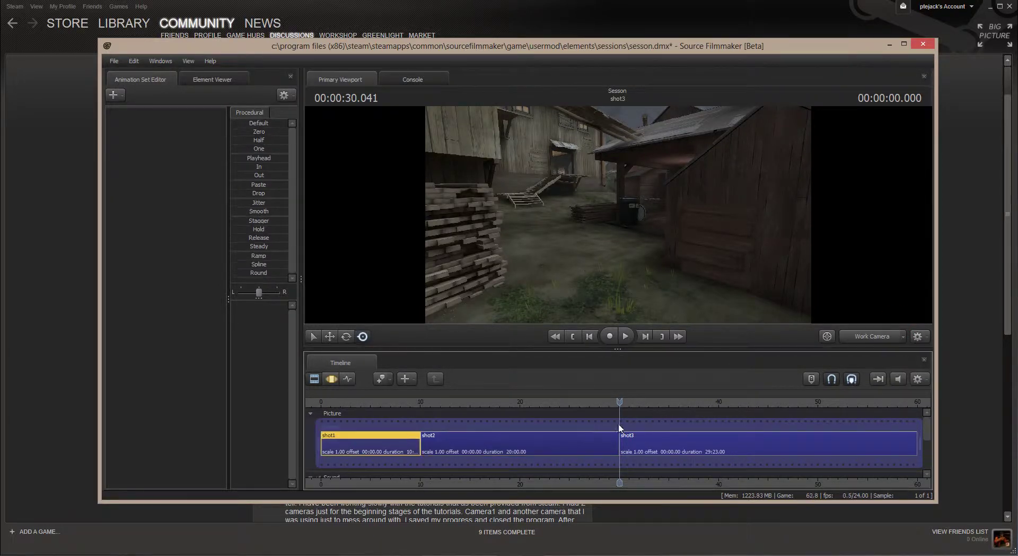
left_click(904, 337)
mouse_move(878, 374)
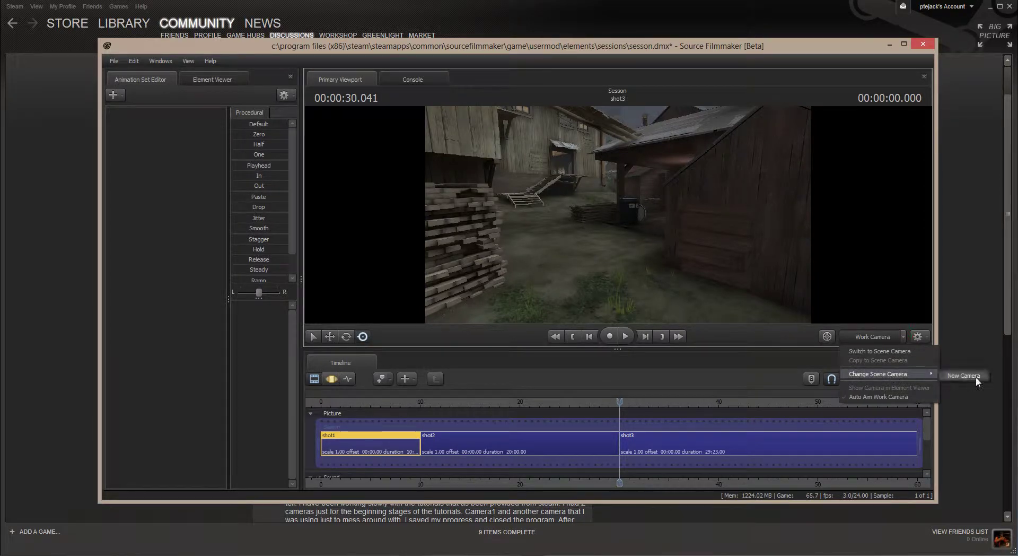
Step: Move the playhead into shot1, view it through camera1, and list its available cameras
left_click(340, 447)
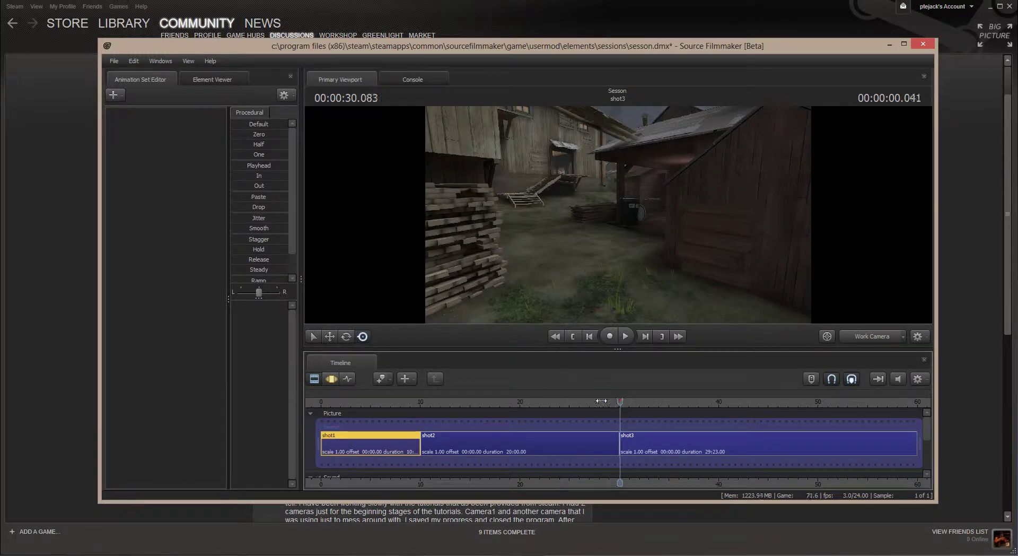
left_click_drag(621, 402, 371, 399)
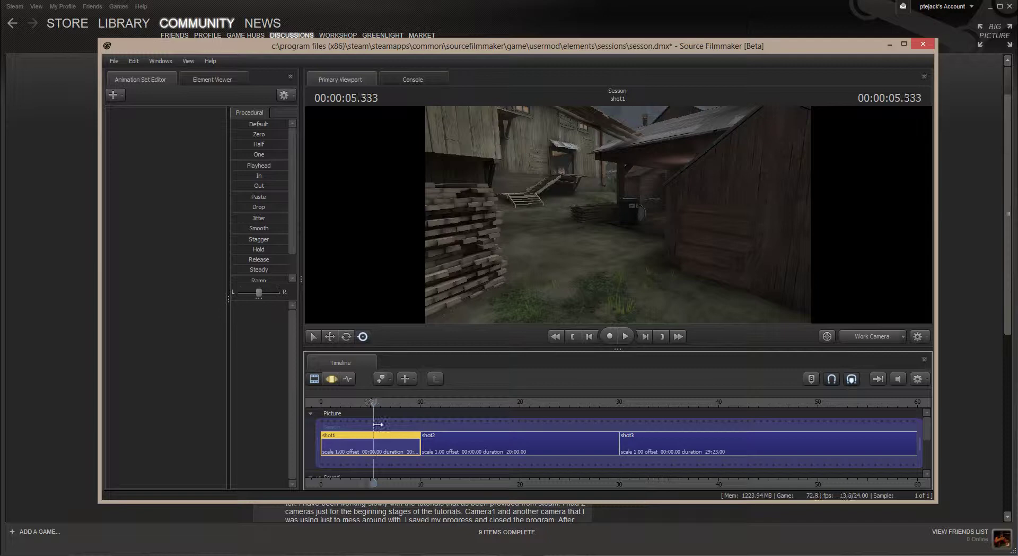
left_click(903, 337)
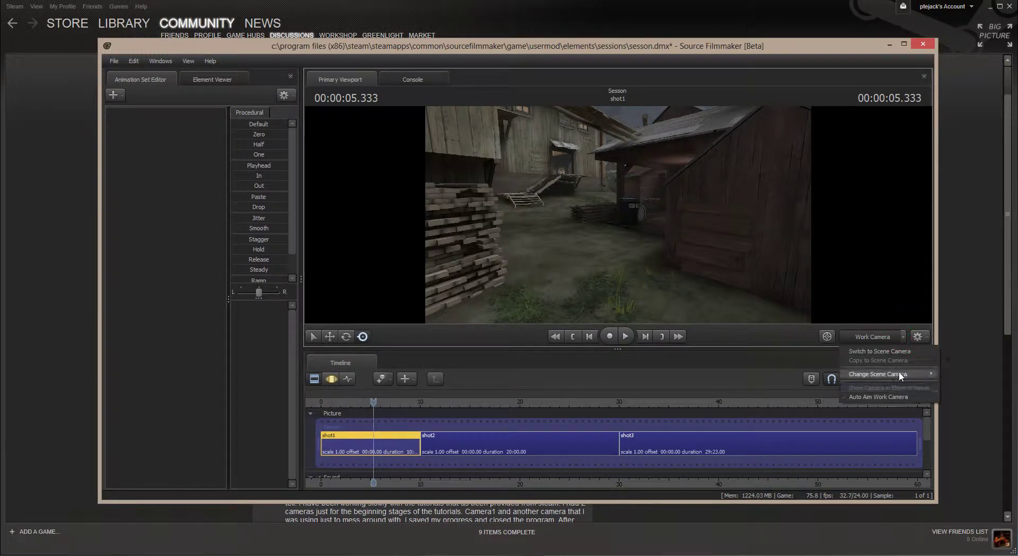
left_click(980, 377)
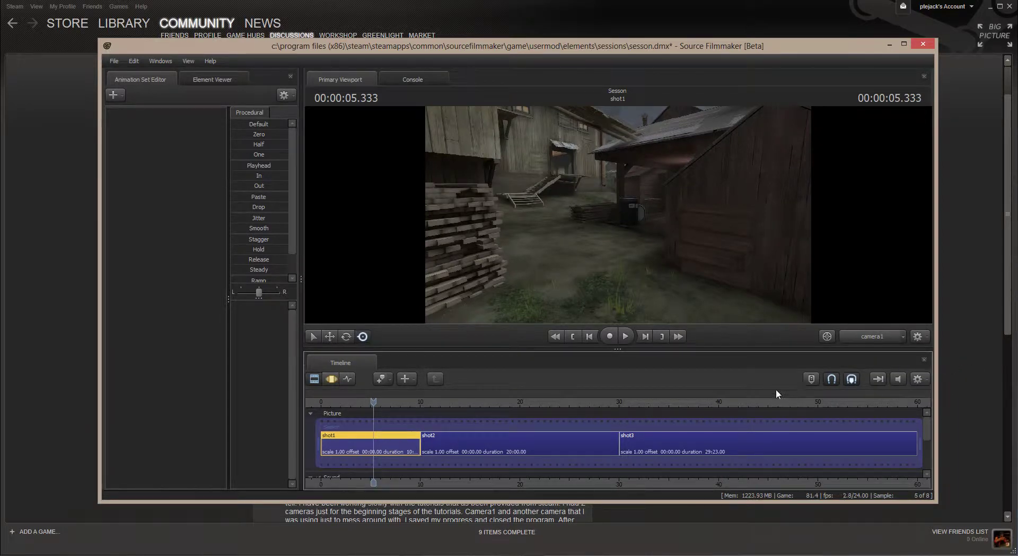
left_click(903, 335)
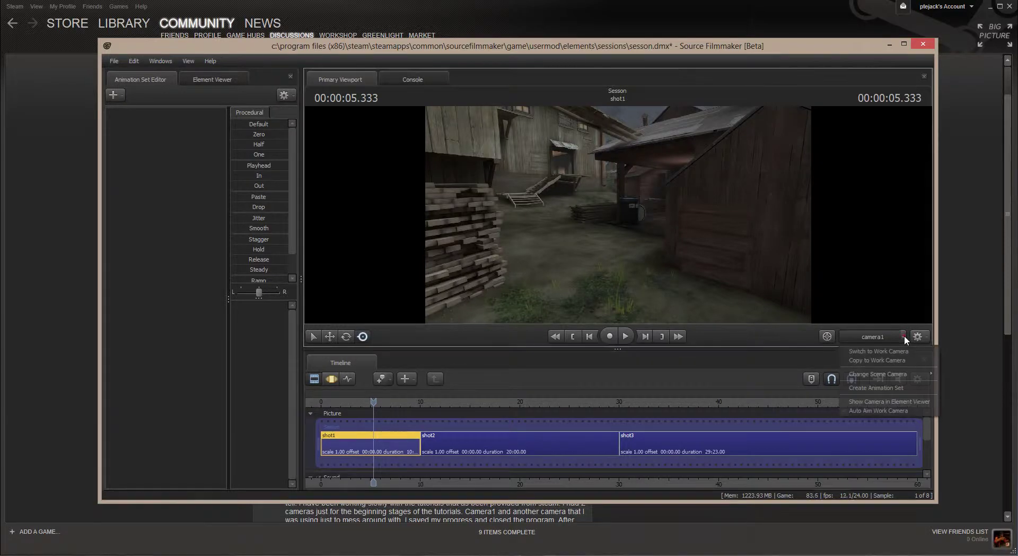
mouse_move(878, 374)
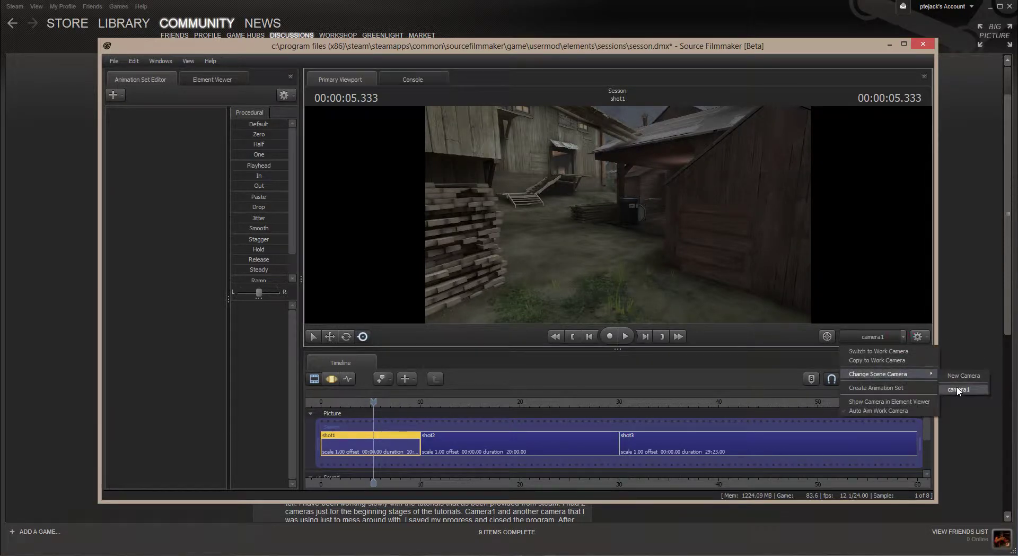
left_click(377, 400)
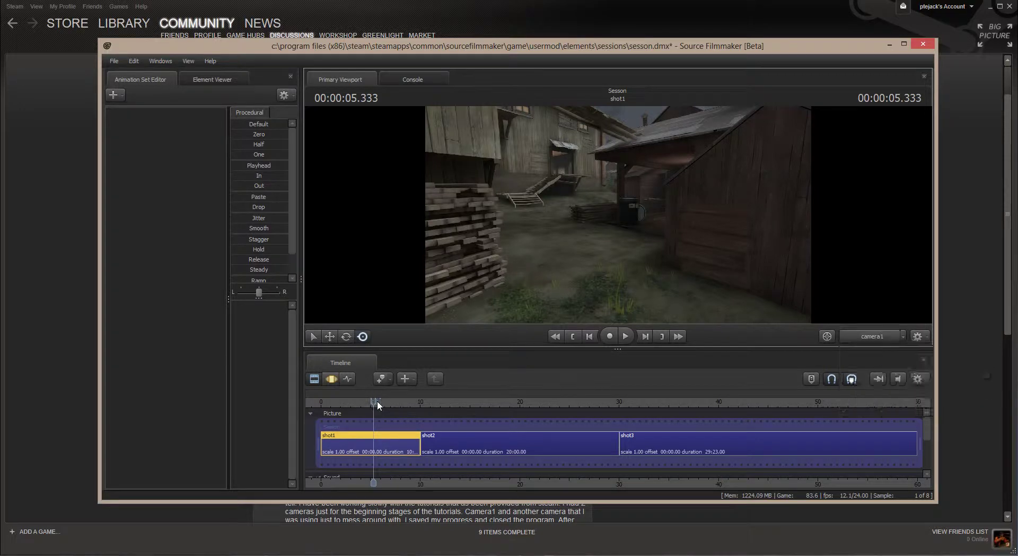
left_click(419, 399)
left_click(483, 437)
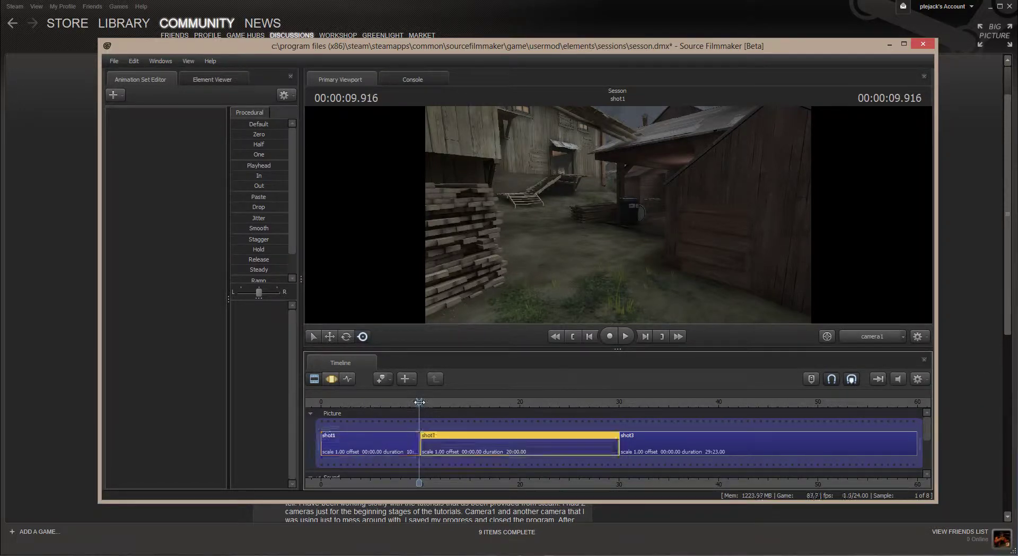
left_click(478, 400)
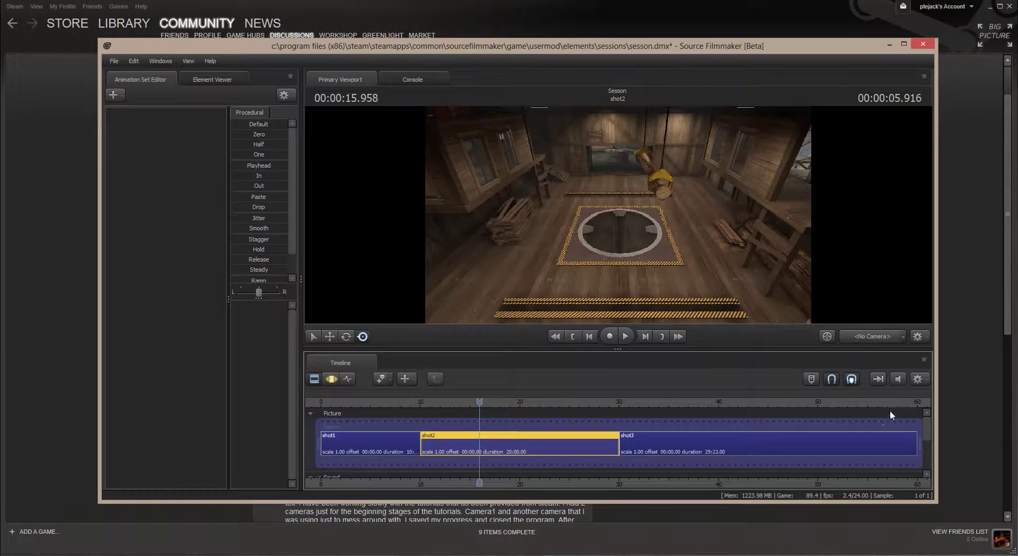
left_click(902, 336)
mouse_move(878, 374)
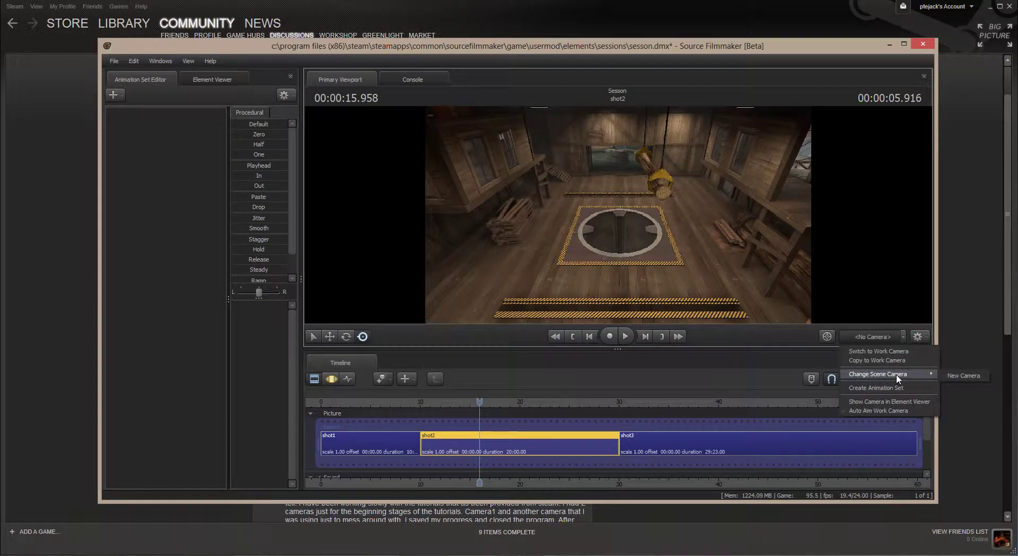
left_click(389, 441)
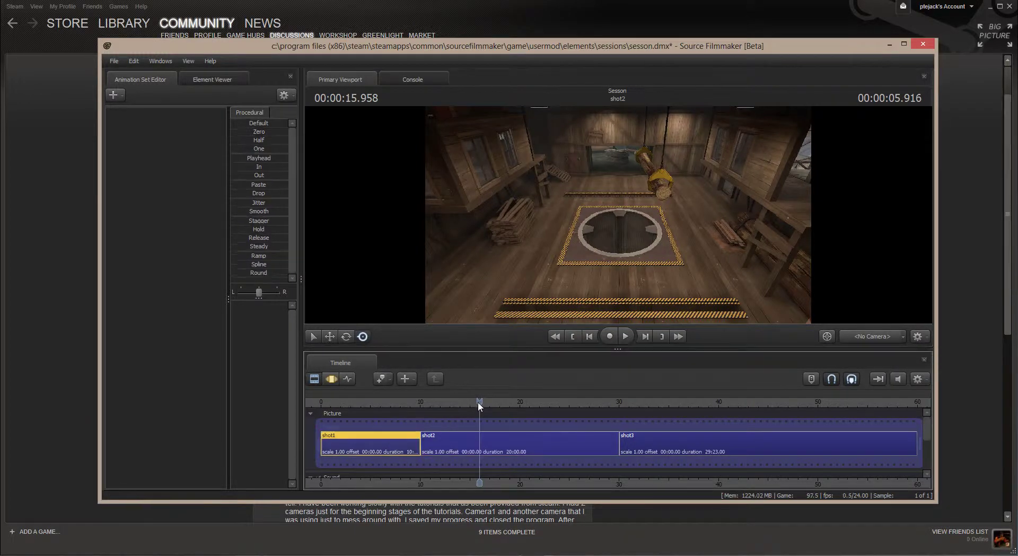
left_click_drag(478, 402, 382, 402)
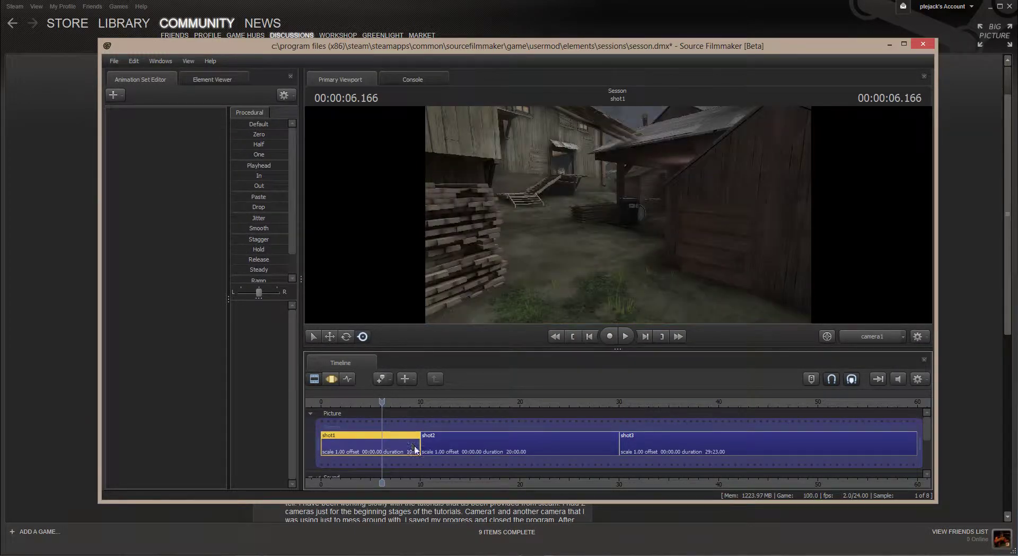
left_click(904, 341)
mouse_move(878, 374)
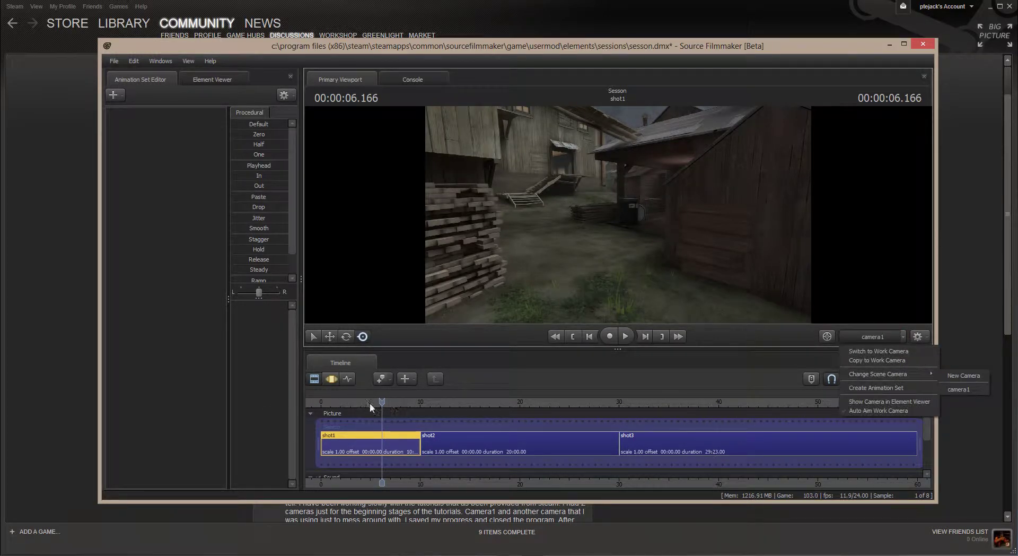
Step: Move into shot3 and confirm its camera list offers only New Camera
left_click(382, 399)
left_click(645, 403)
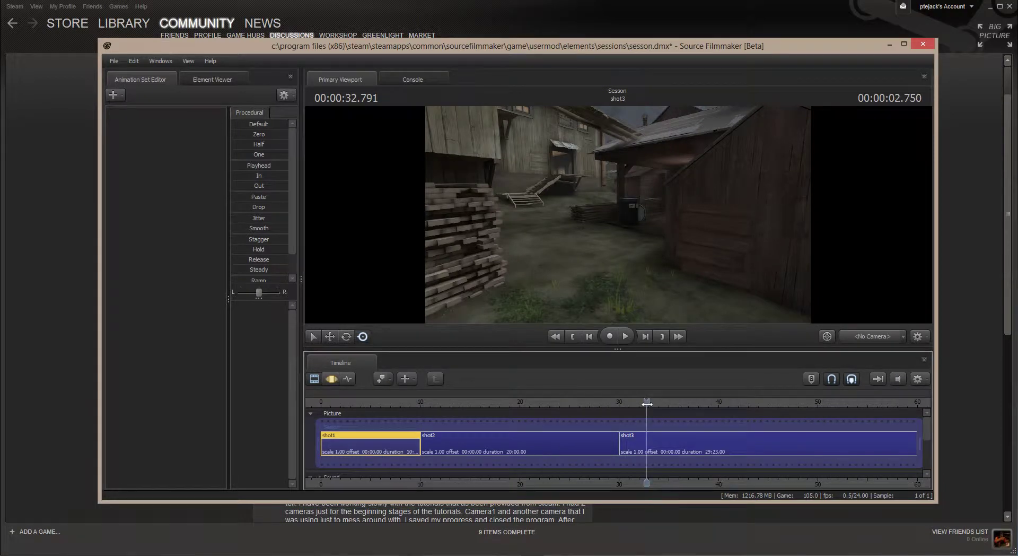
left_click(695, 448)
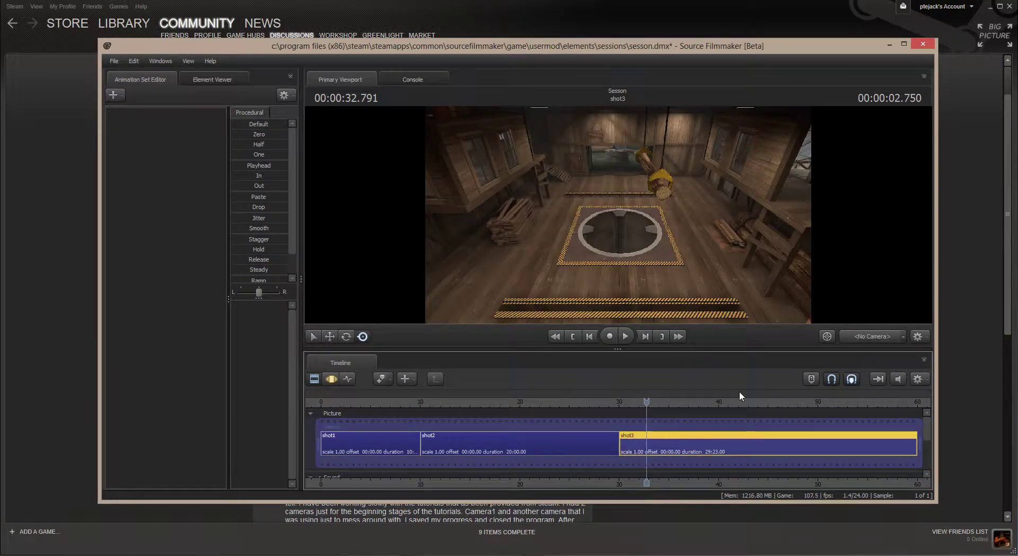
left_click(917, 336)
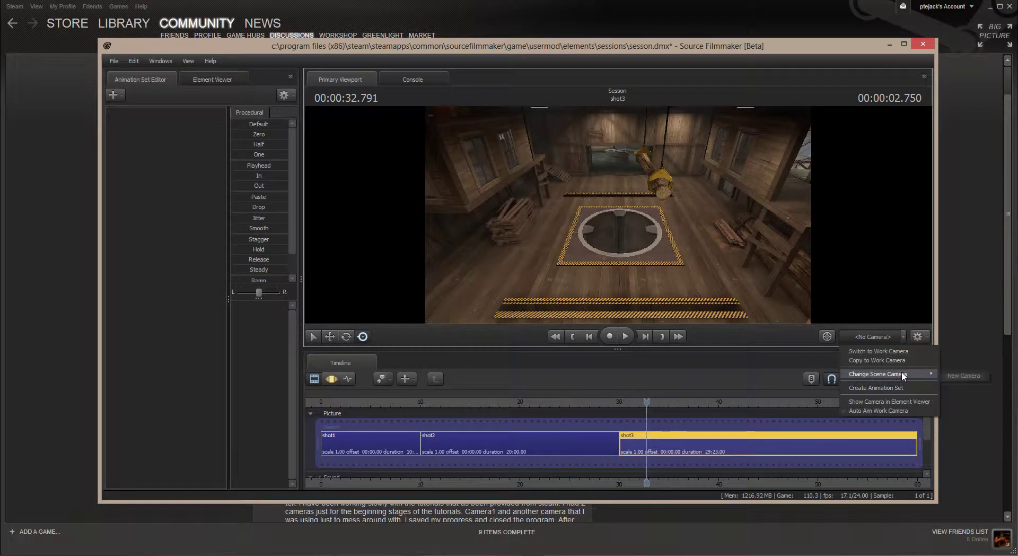
mouse_move(878, 374)
left_click(417, 450)
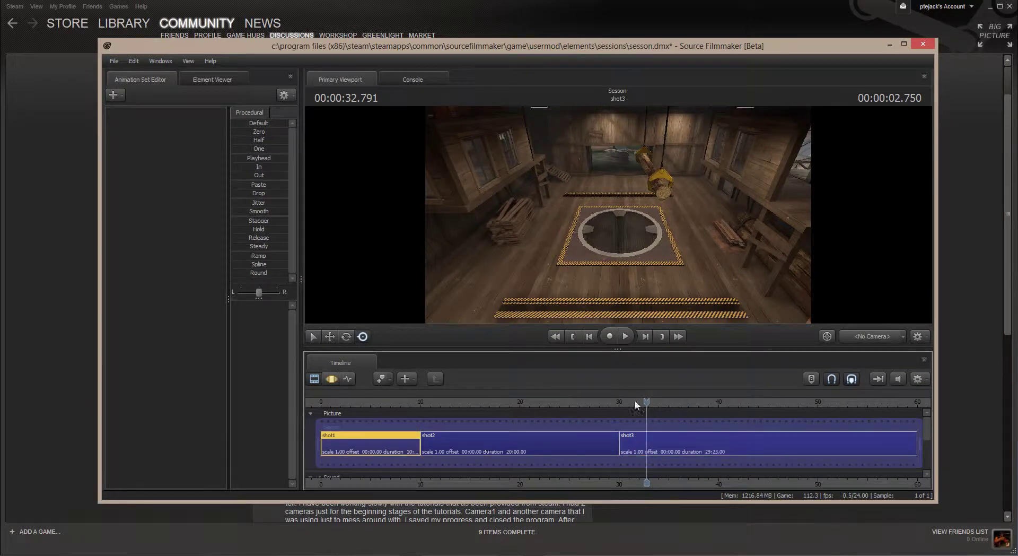
Step: Add a new scene camera, camera2, to shot1 and create its animation set
left_click_drag(646, 402, 386, 403)
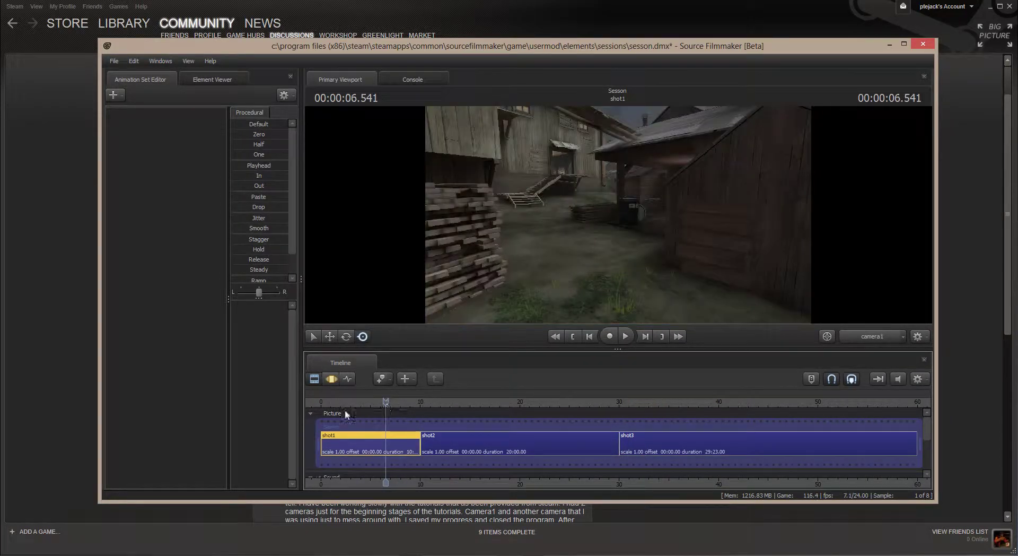
right_click(391, 441)
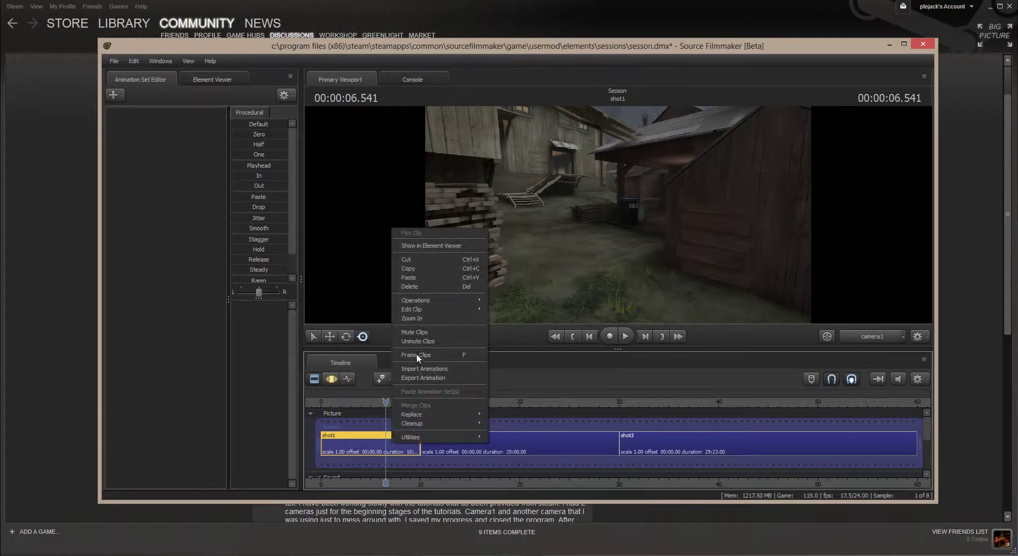
left_click(906, 335)
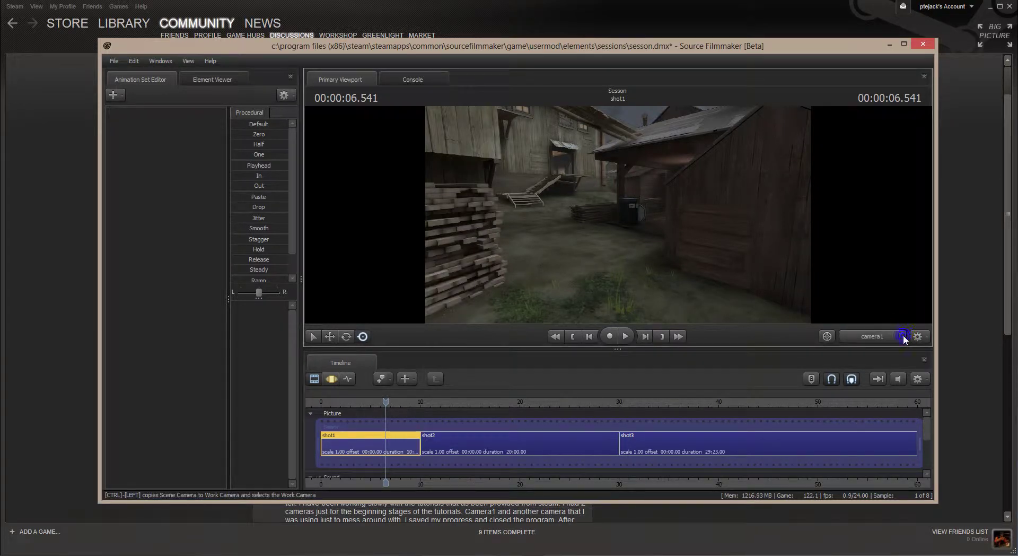
left_click(903, 335)
mouse_move(879, 374)
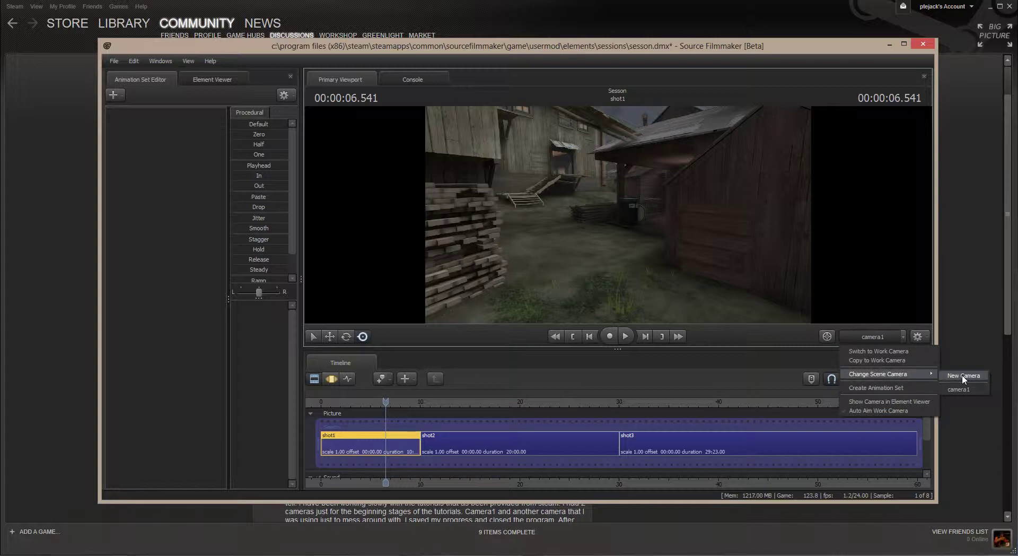
left_click(963, 376)
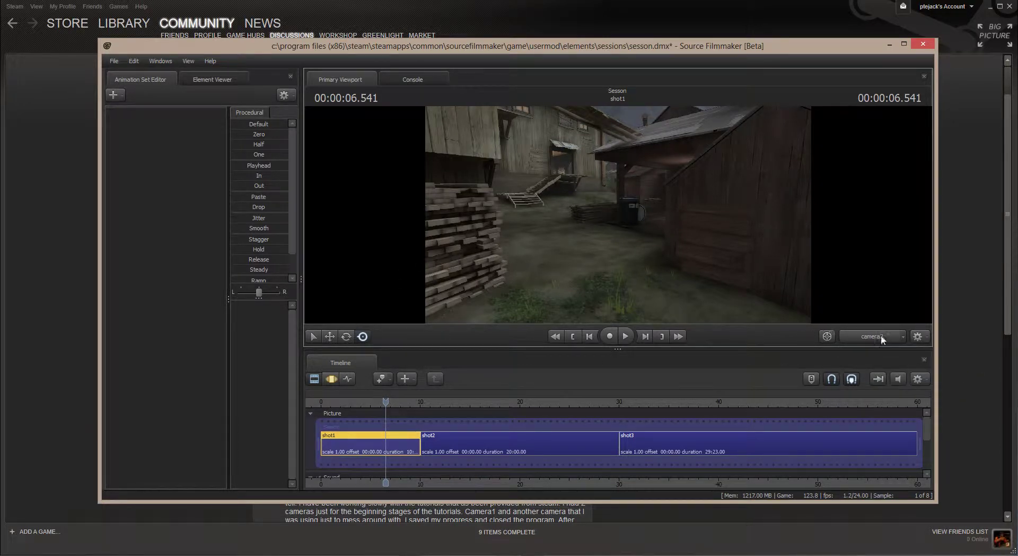
left_click(903, 339)
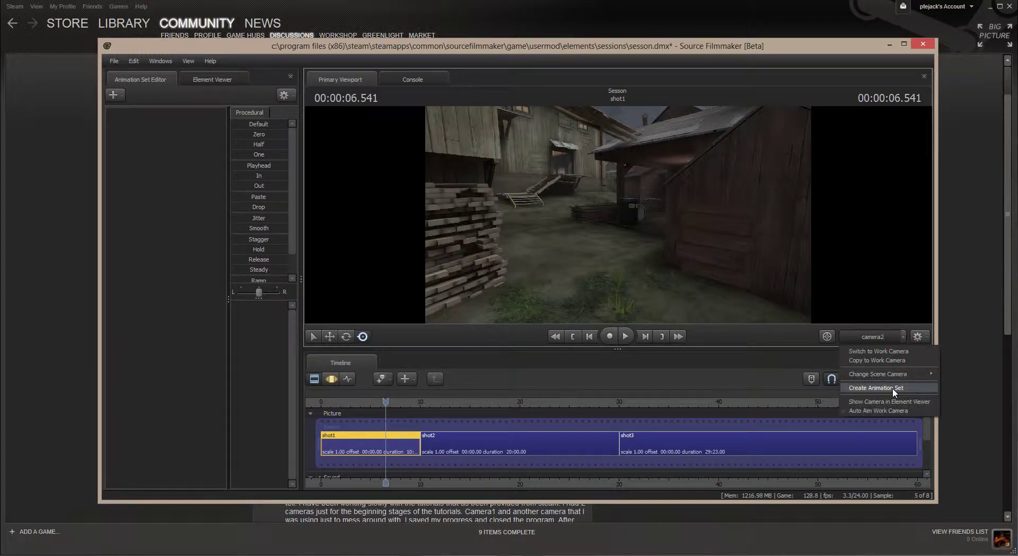
left_click(892, 388)
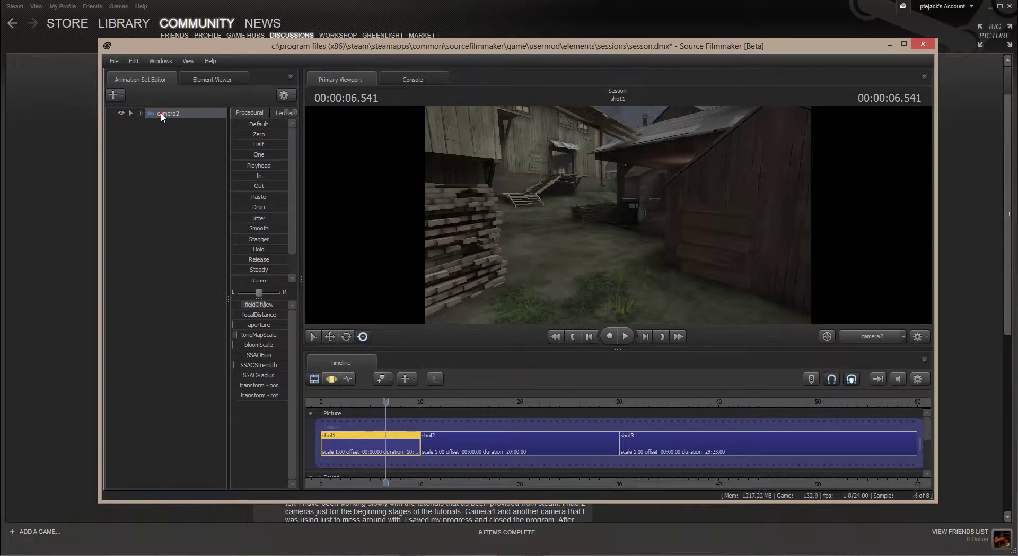
Step: Switch shot1's scene camera back from camera2 to camera1
right_click(393, 438)
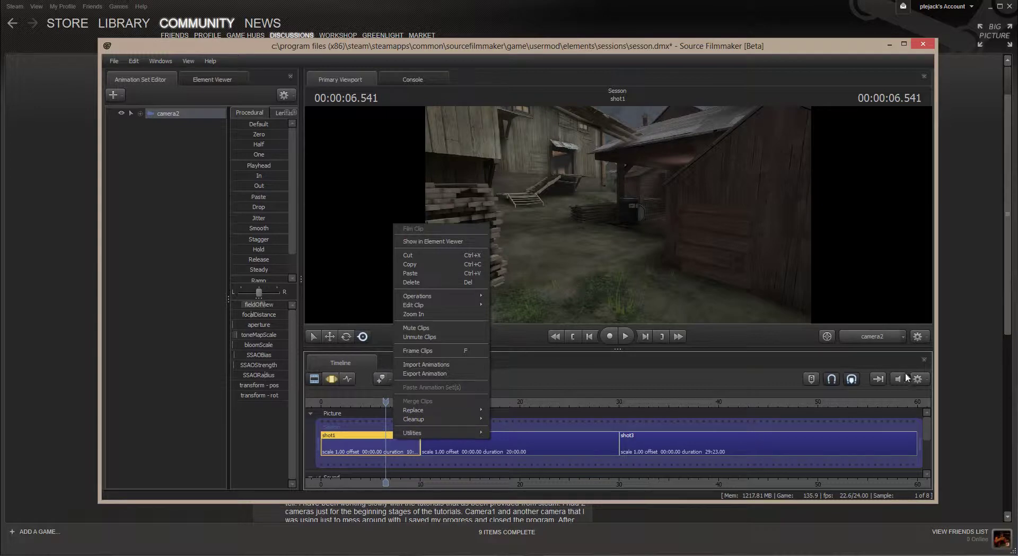
left_click(905, 340)
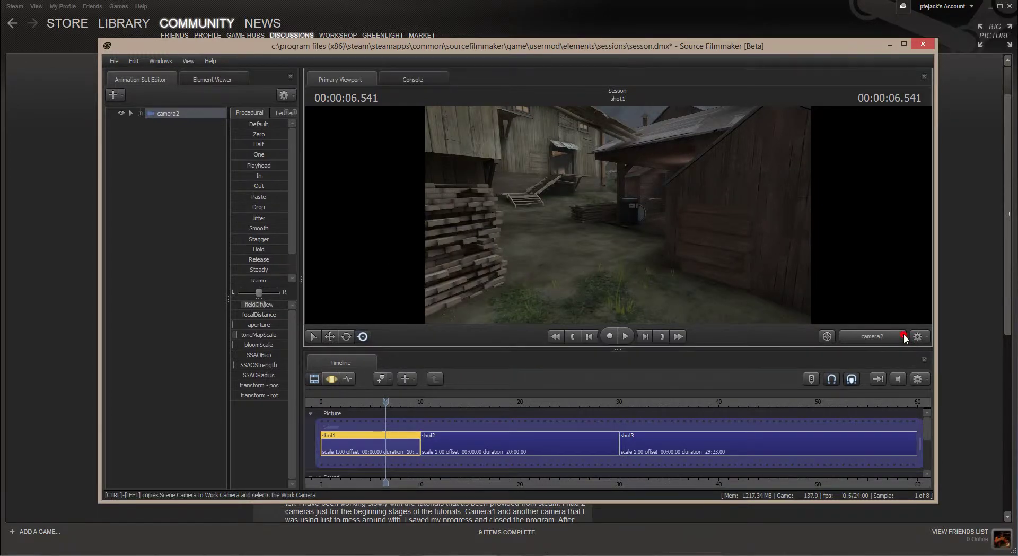
left_click(903, 336)
mouse_move(877, 374)
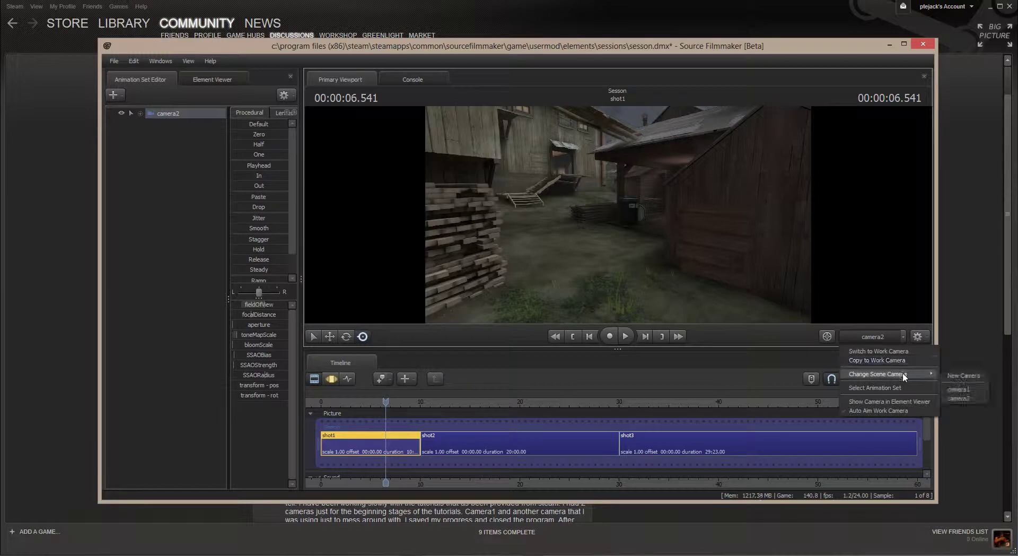
left_click(955, 391)
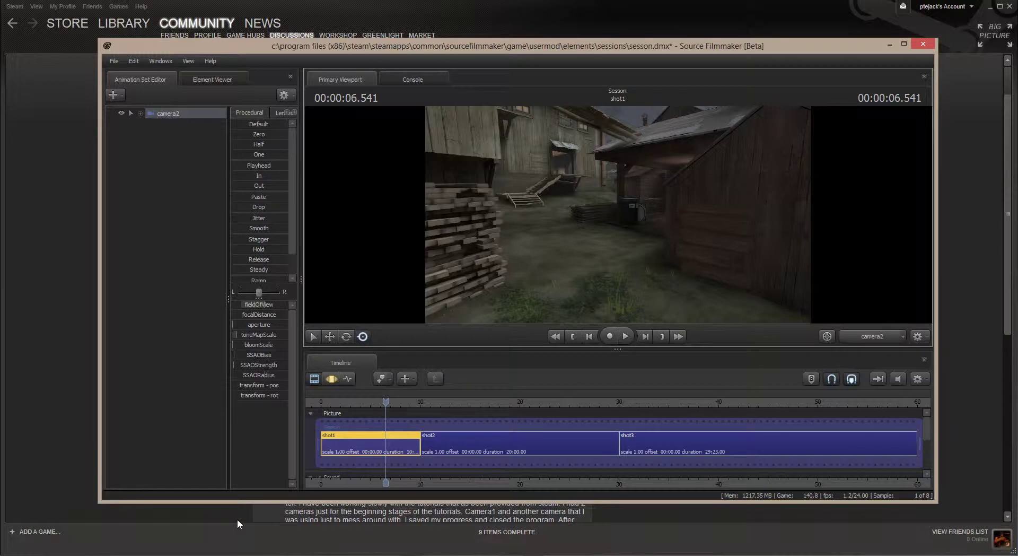
Step: Switch the shot1 viewport from camera1 to the work camera, keeping both scene cameras
left_click(529, 441)
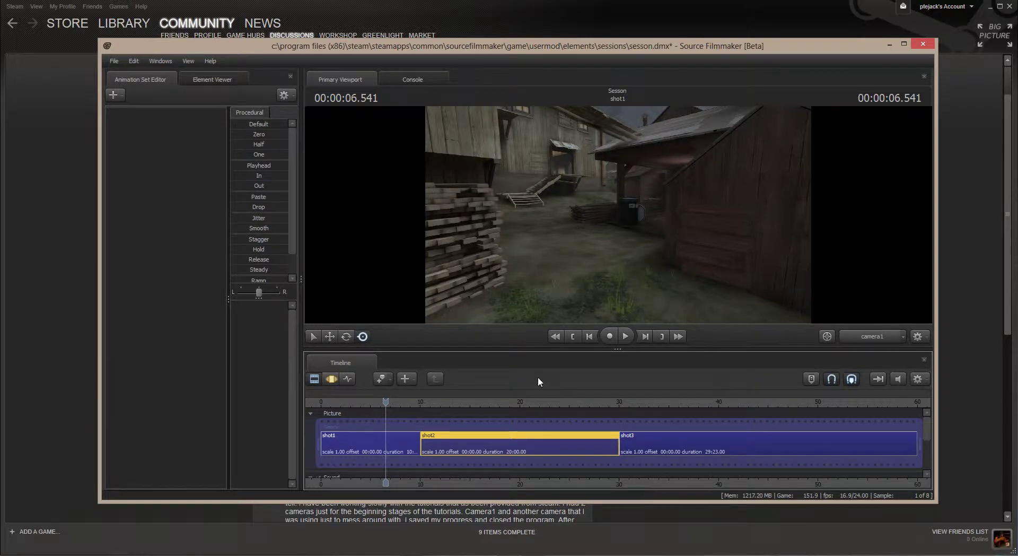
right_click(557, 436)
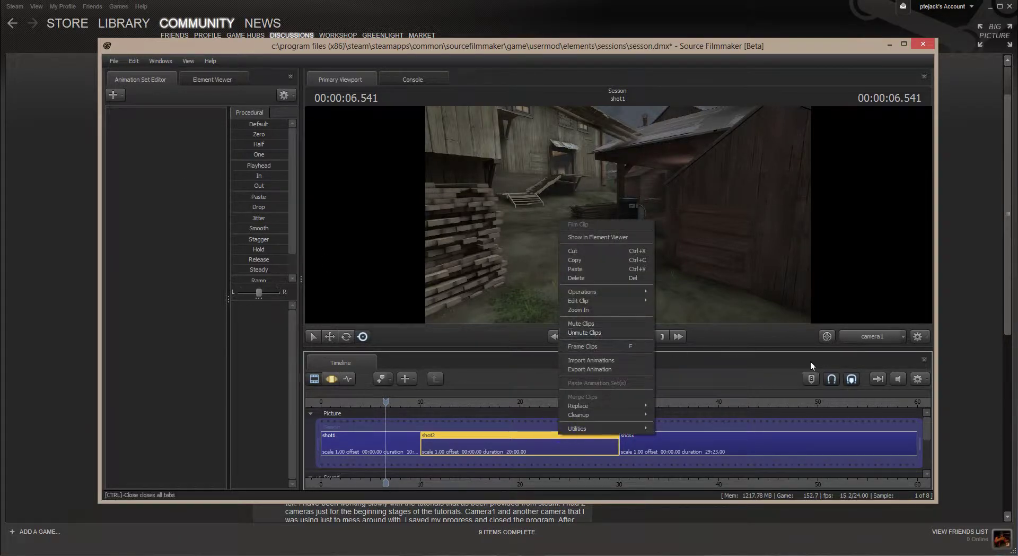
left_click(904, 336)
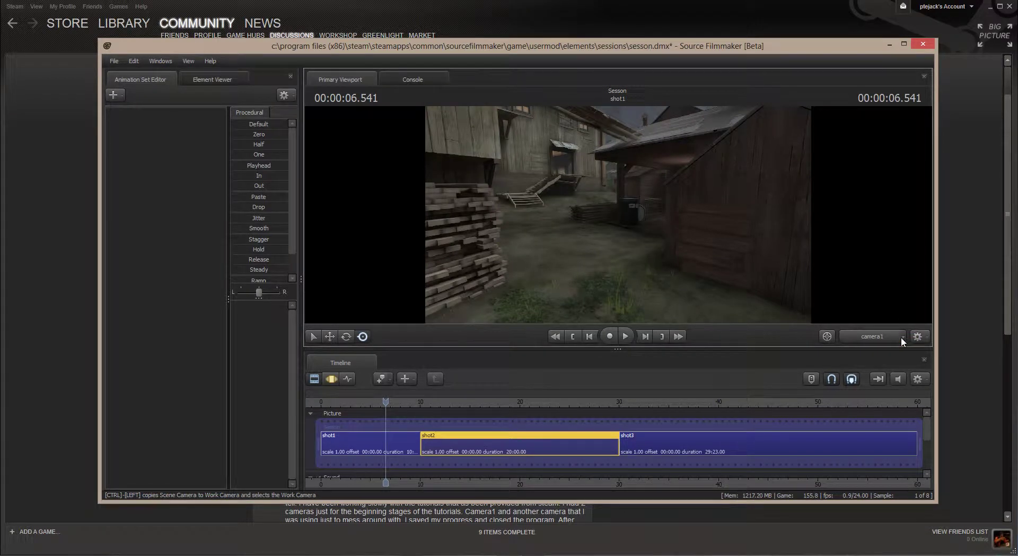
left_click(901, 338)
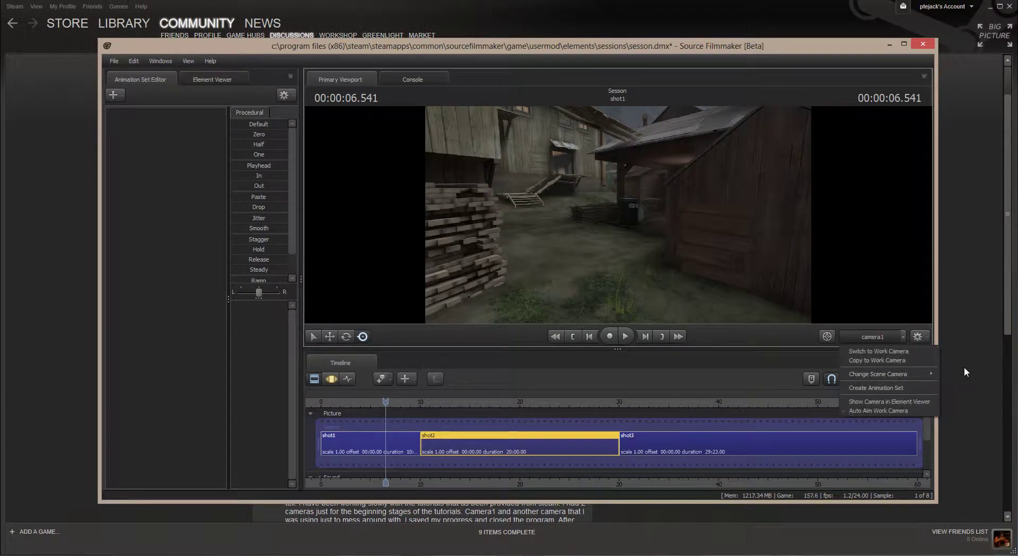
mouse_move(878, 374)
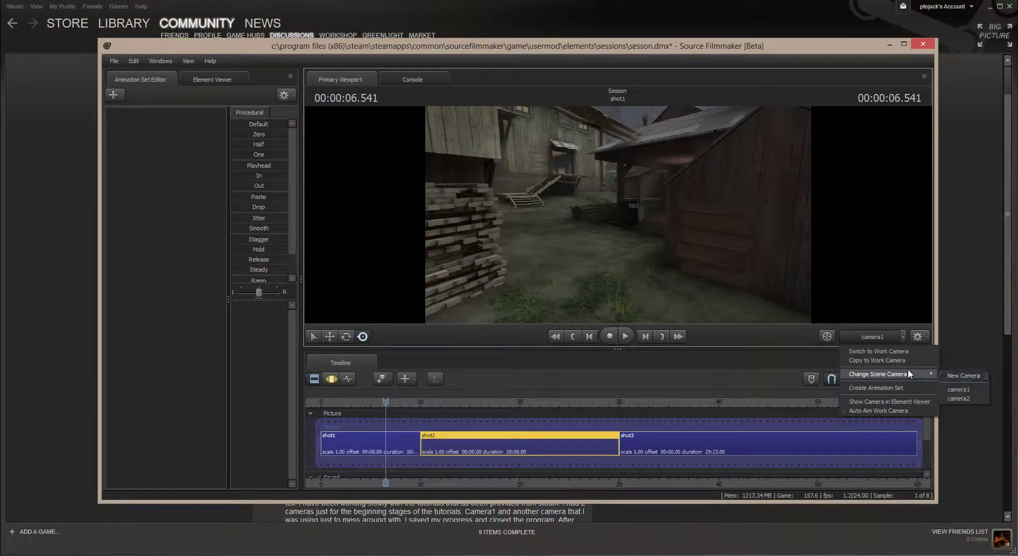
left_click(874, 336)
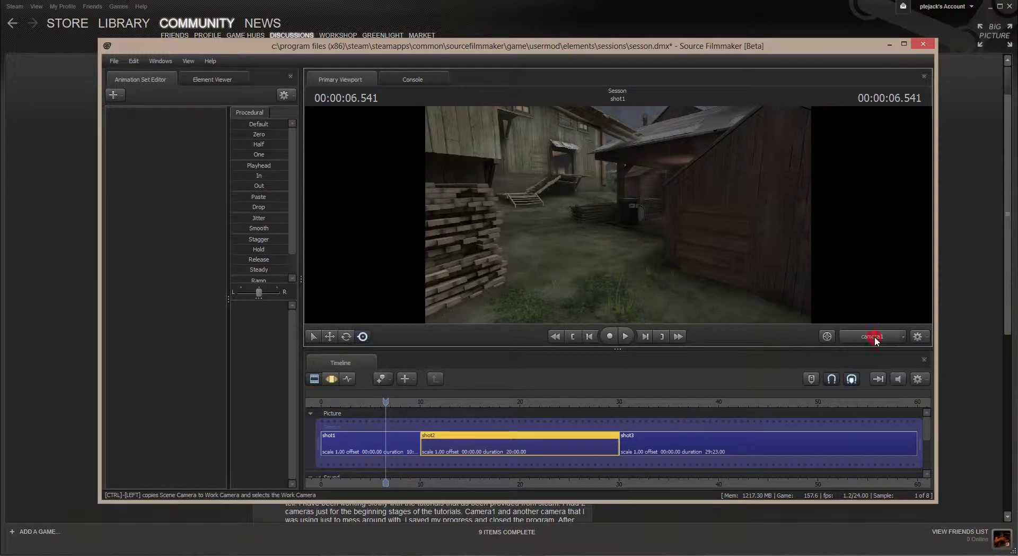
left_click(901, 337)
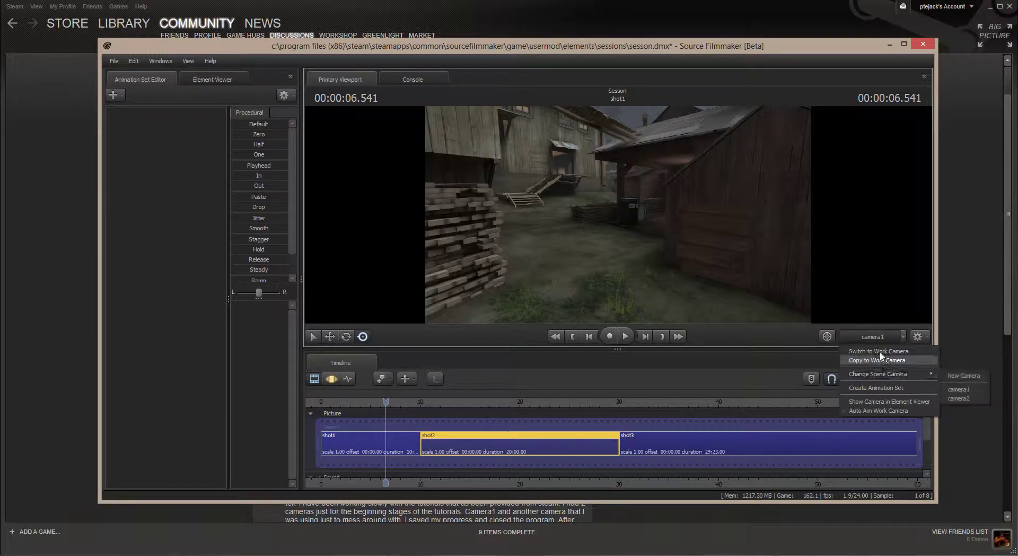
left_click(878, 350)
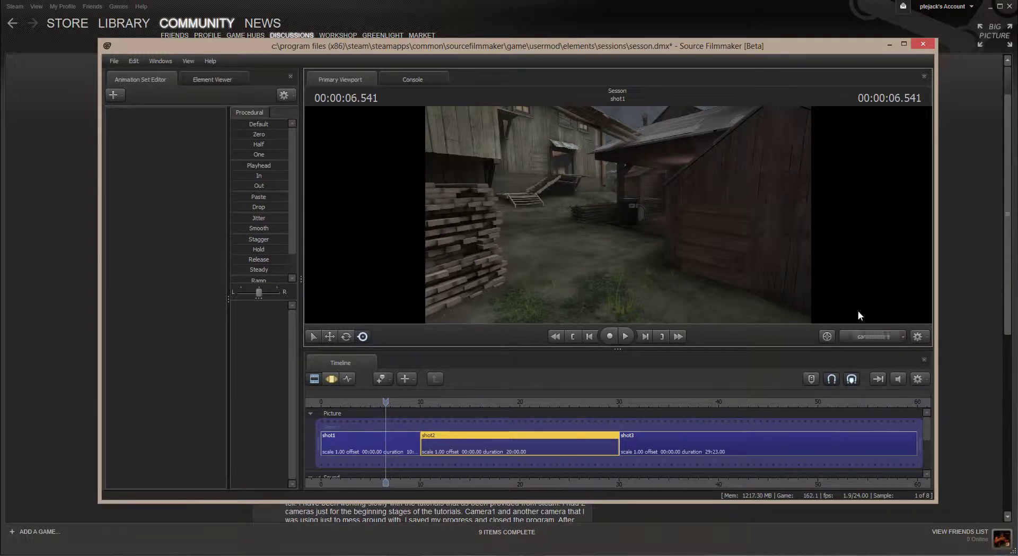
left_click(904, 337)
mouse_move(878, 374)
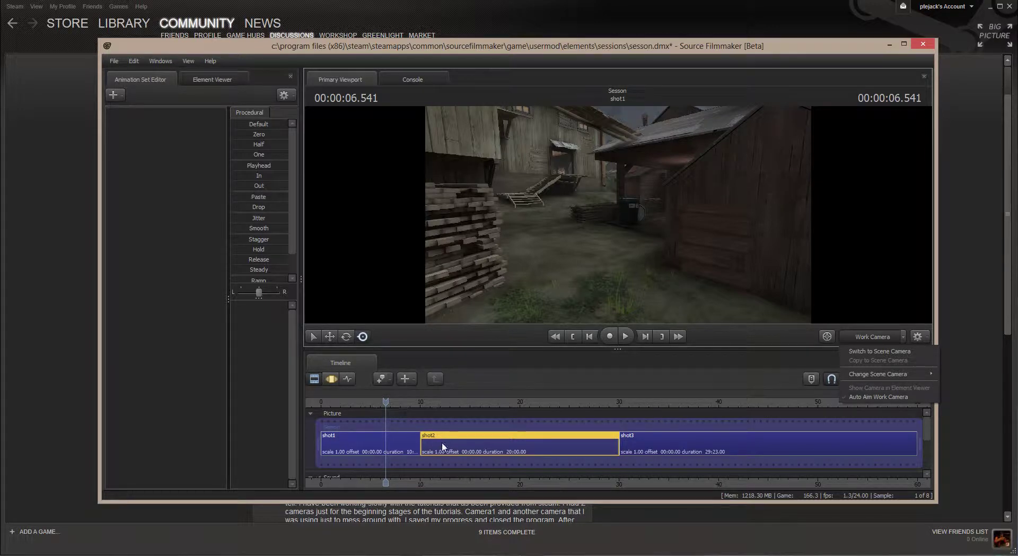
Step: Move the playhead to 16.5 s in shot2 and add a new scene camera, camera2
left_click(384, 402)
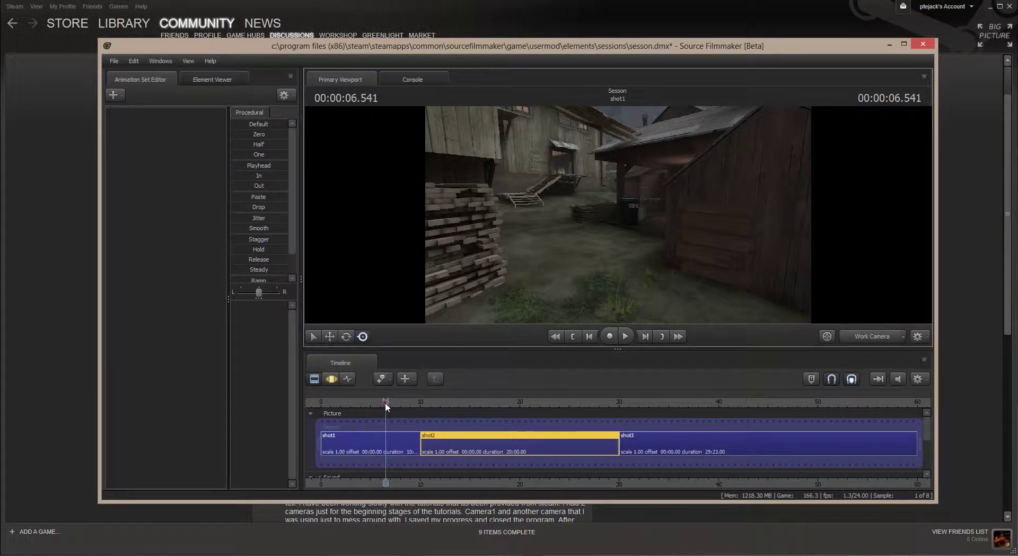
left_click_drag(385, 402, 484, 402)
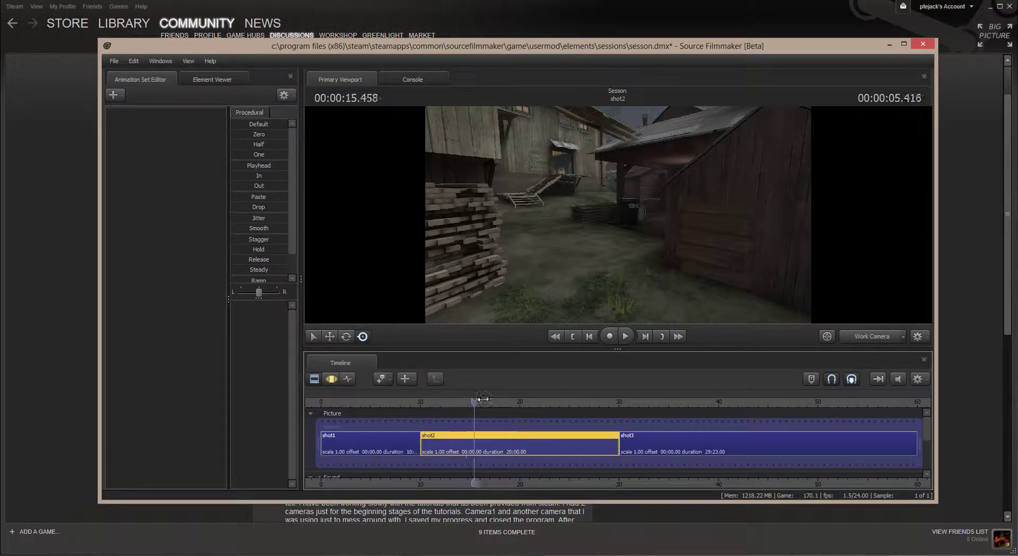
left_click(904, 336)
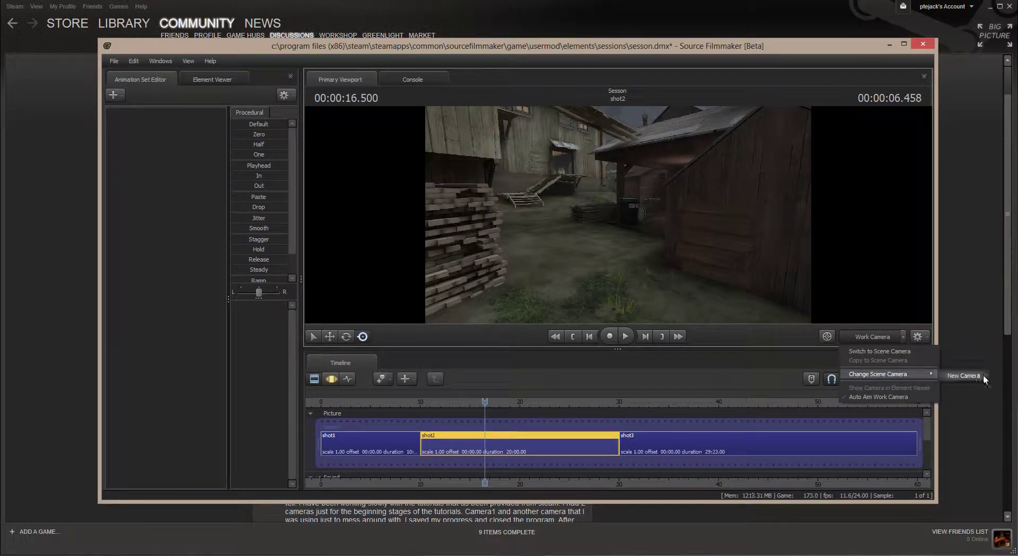
left_click(979, 374)
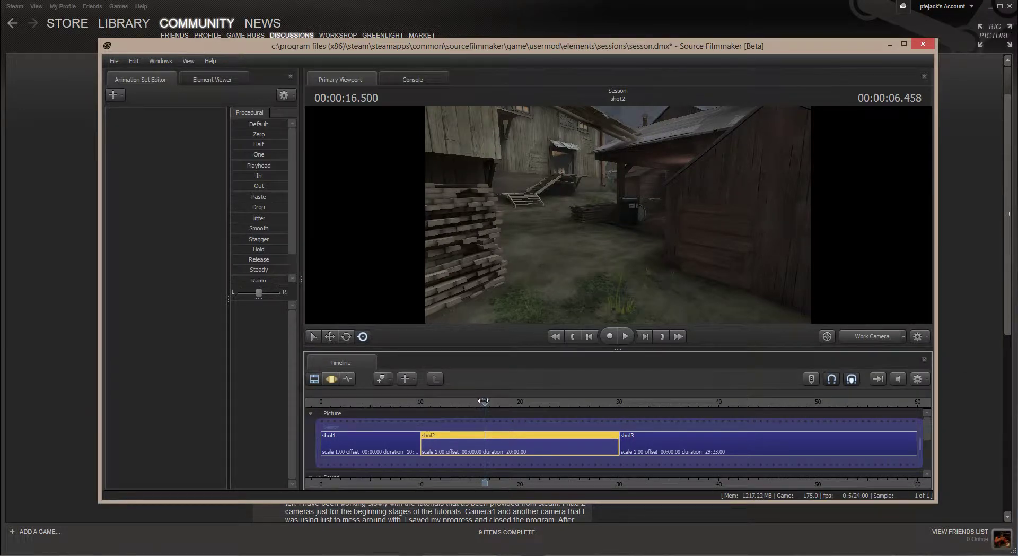
left_click(397, 437)
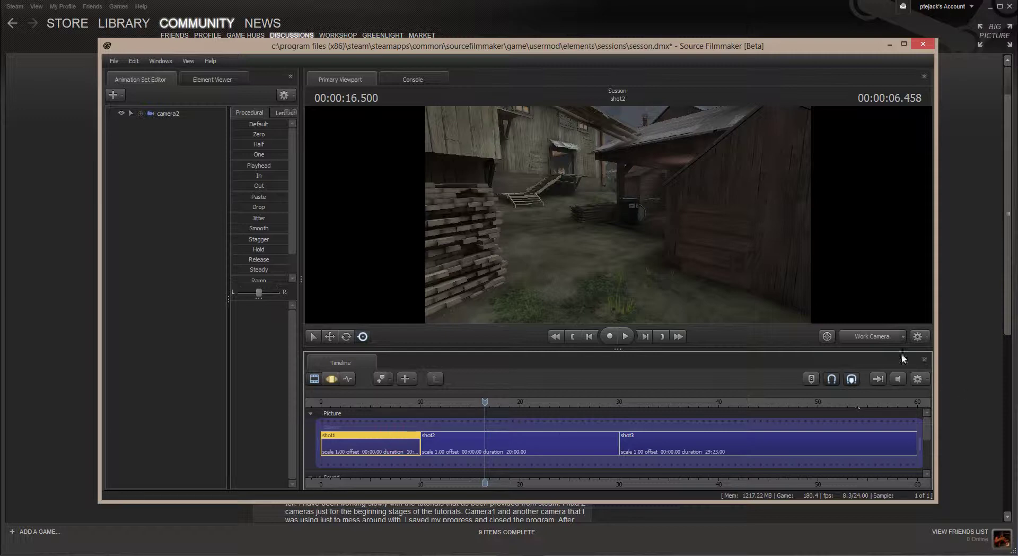
left_click(904, 336)
mouse_move(879, 373)
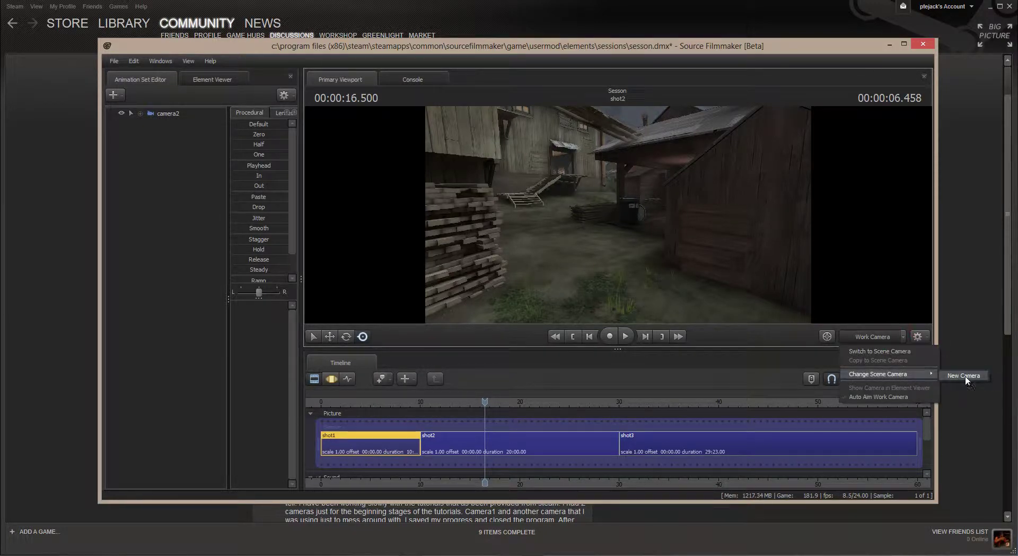
Step: Delete the camera2 animation set from the Animation Set Editor
left_click(172, 114)
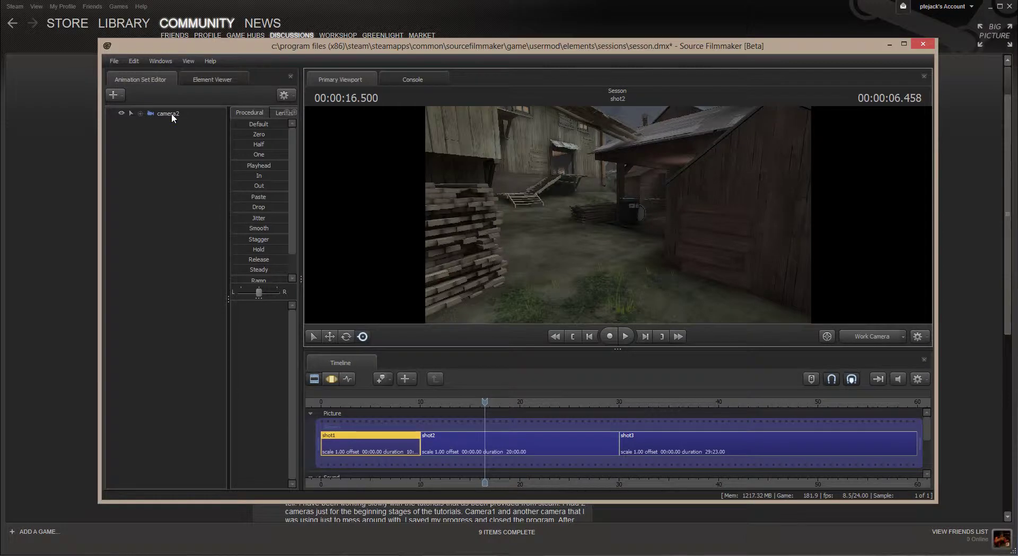
right_click(172, 114)
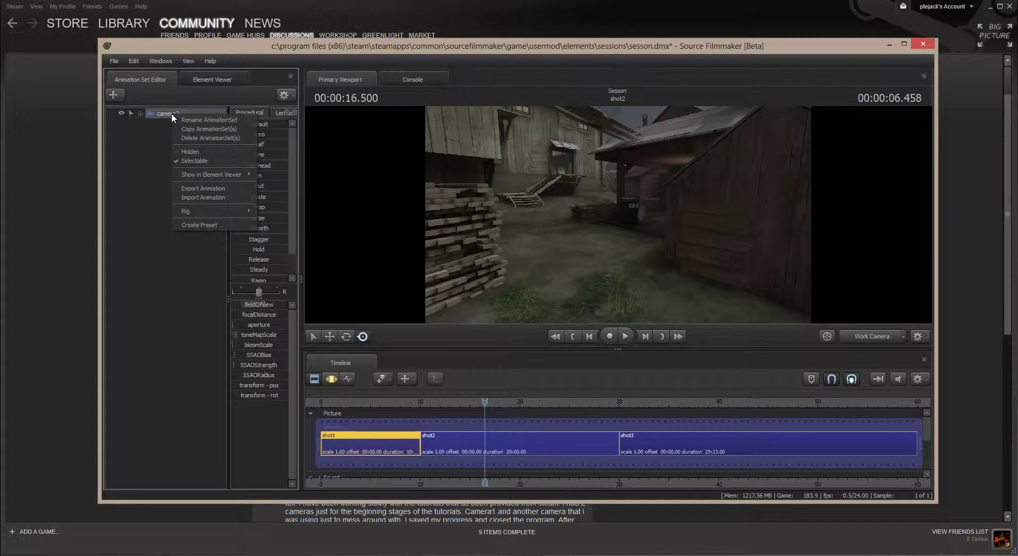
left_click(196, 130)
key("Delete")
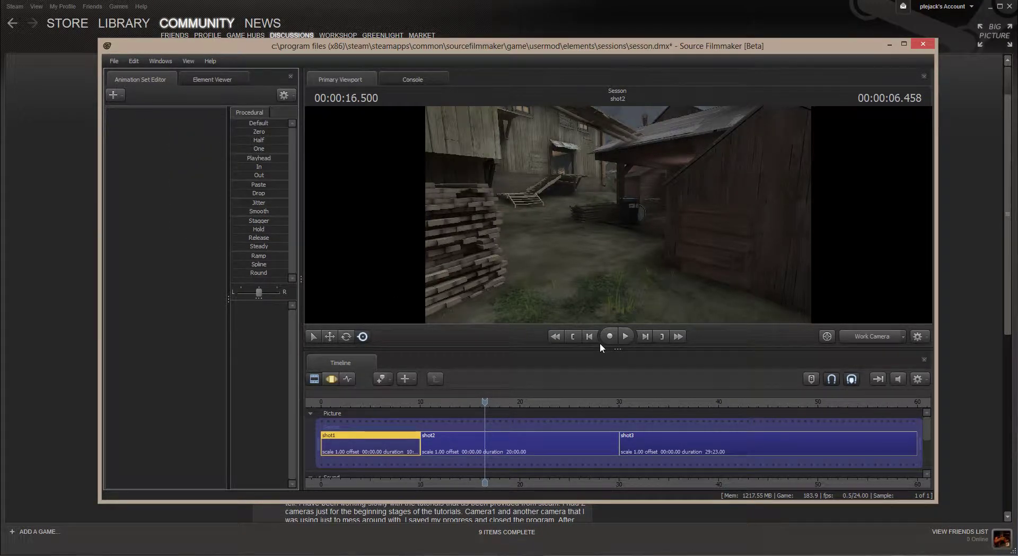
Step: Select shot3 then shot1 and turn the work camera to a new sawmill angle
left_click(385, 442)
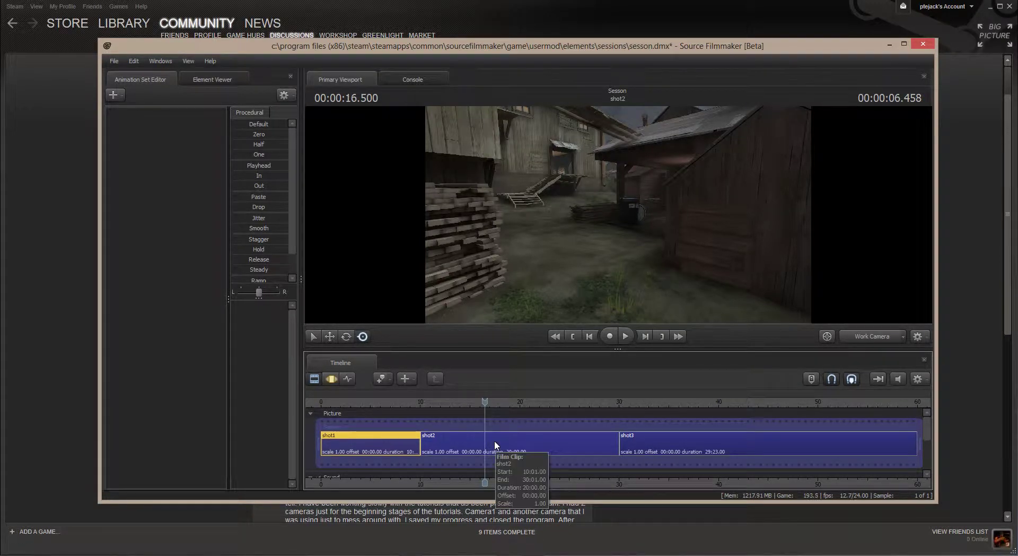
left_click(726, 441)
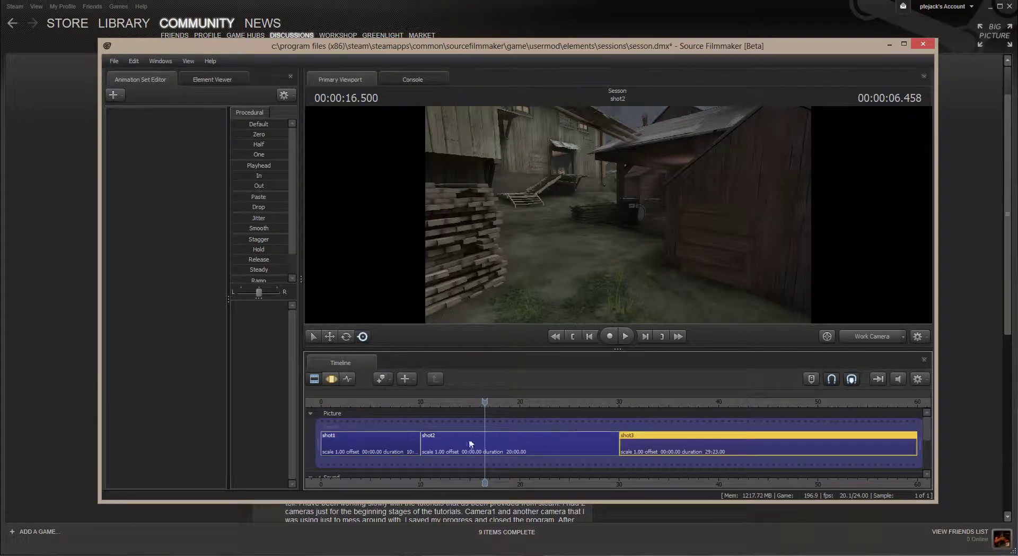
left_click(407, 441)
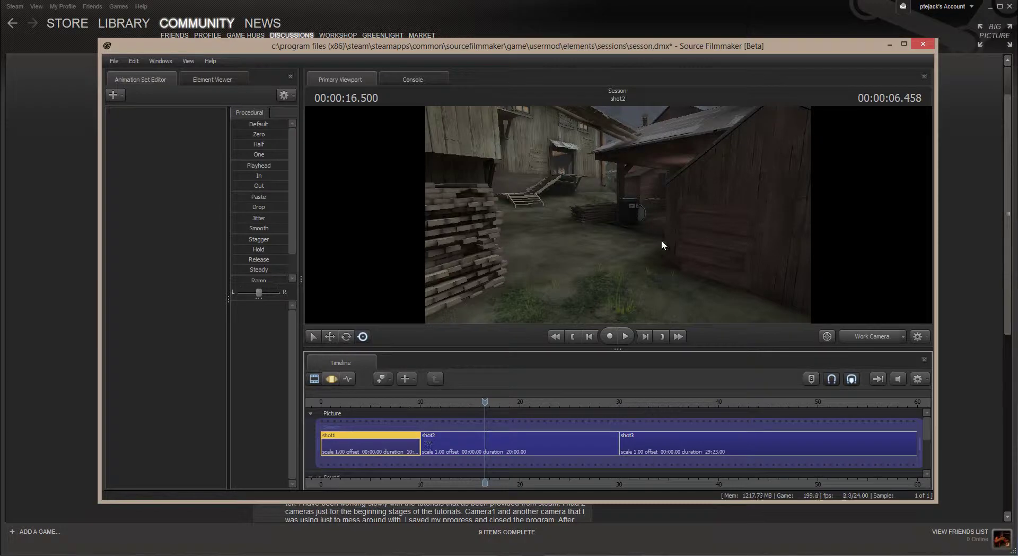
left_click_drag(660, 240, 626, 232)
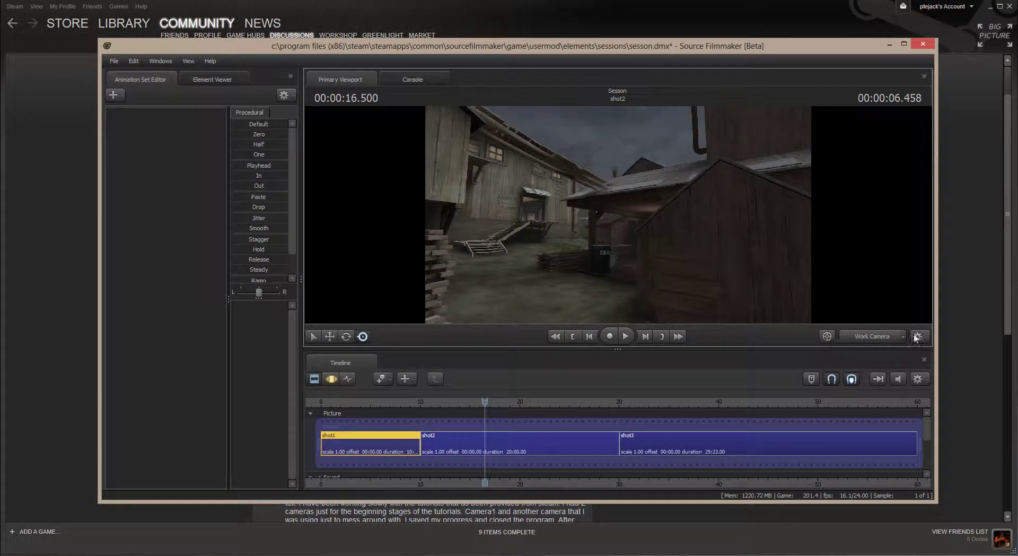
left_click(903, 335)
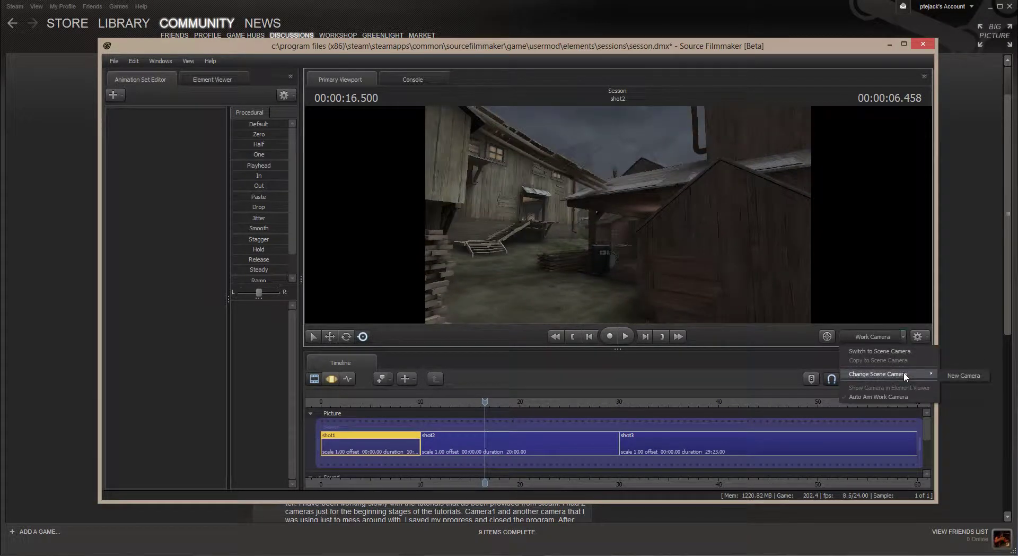
Step: Return the playhead to 4.2 s in shot1 and aim camera1 at the lumber stack and sheds
left_click(484, 401)
left_click_drag(360, 404, 363, 404)
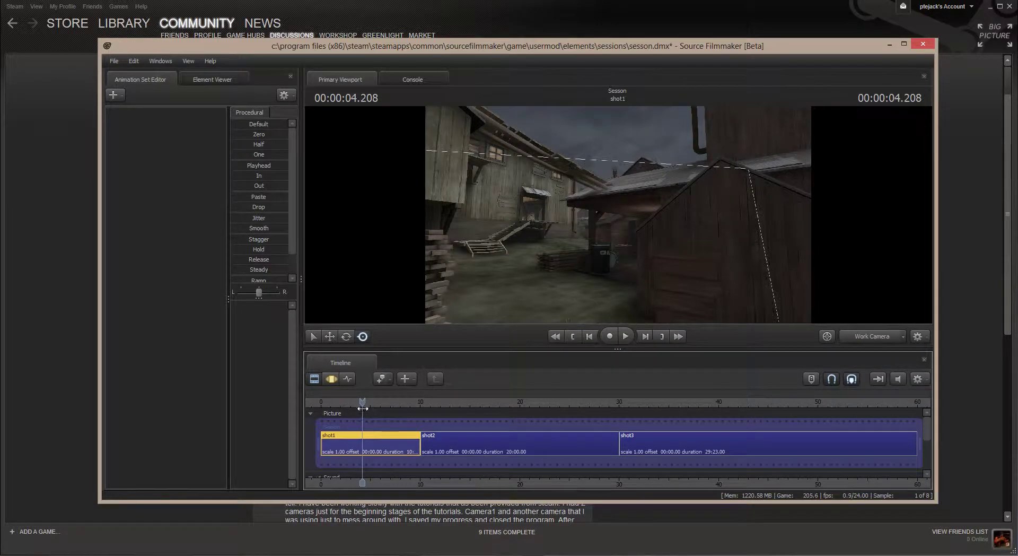
left_click(902, 335)
mouse_move(878, 374)
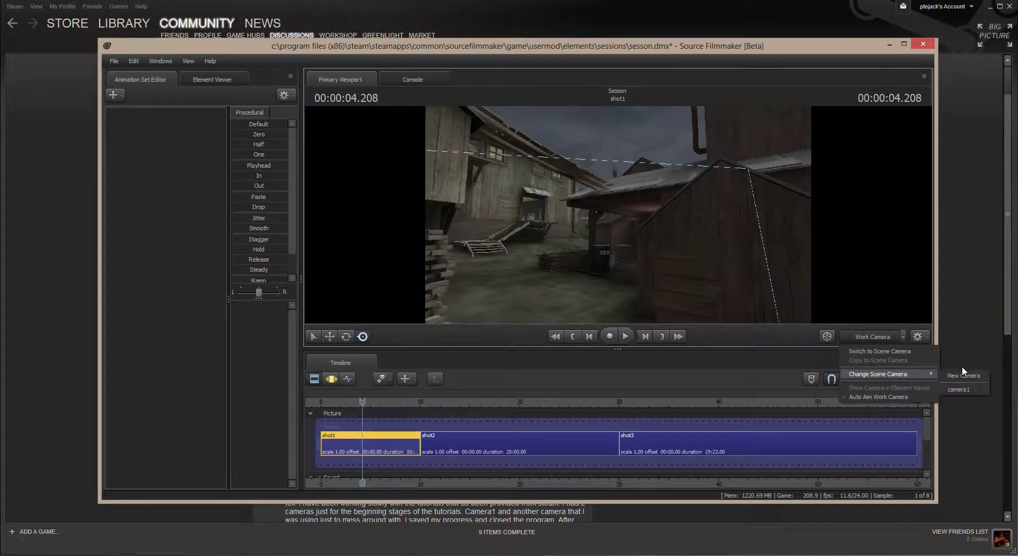
left_click(960, 389)
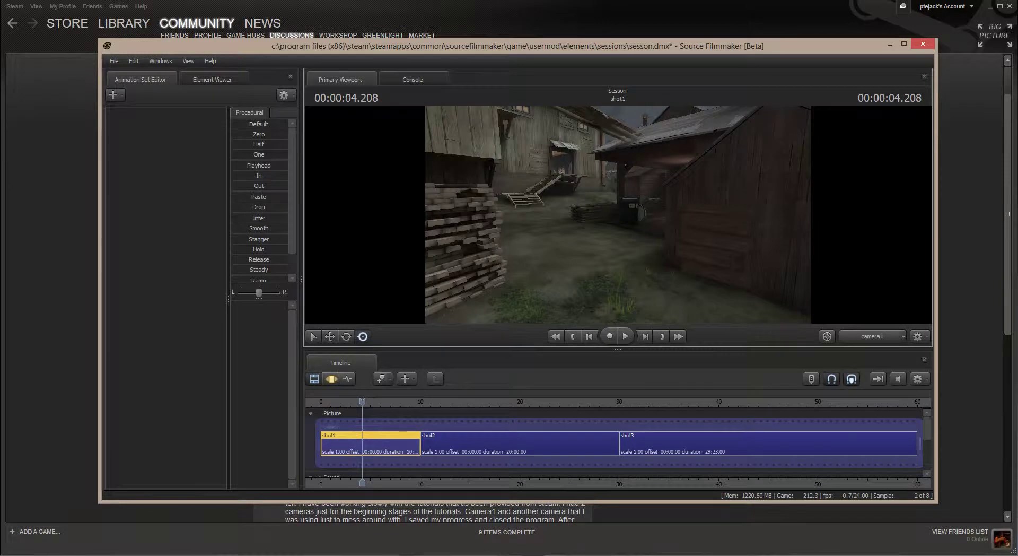
mouse_move(613, 199)
left_mouse_down()
mouse_move(562, 181)
mouse_move(618, 215)
left_mouse_up()
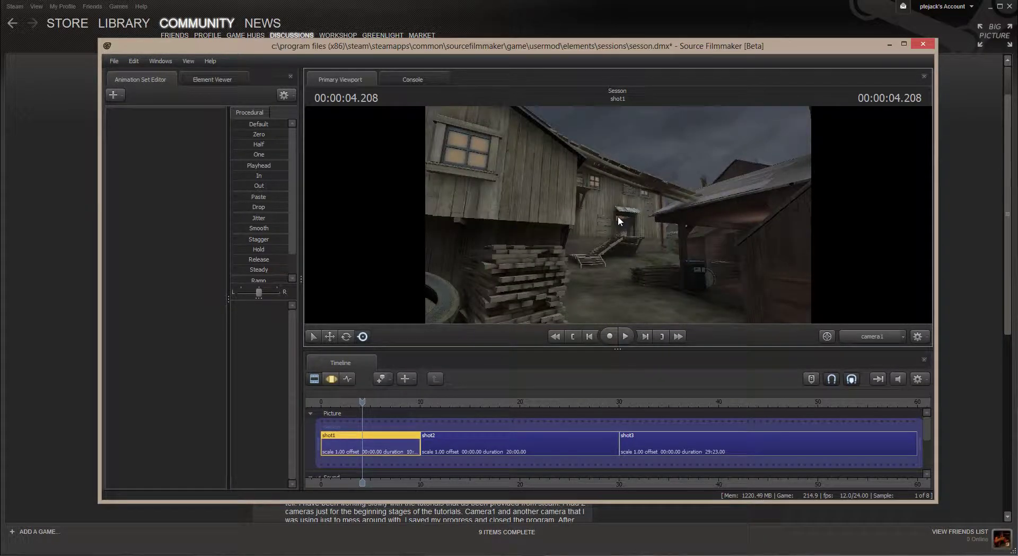